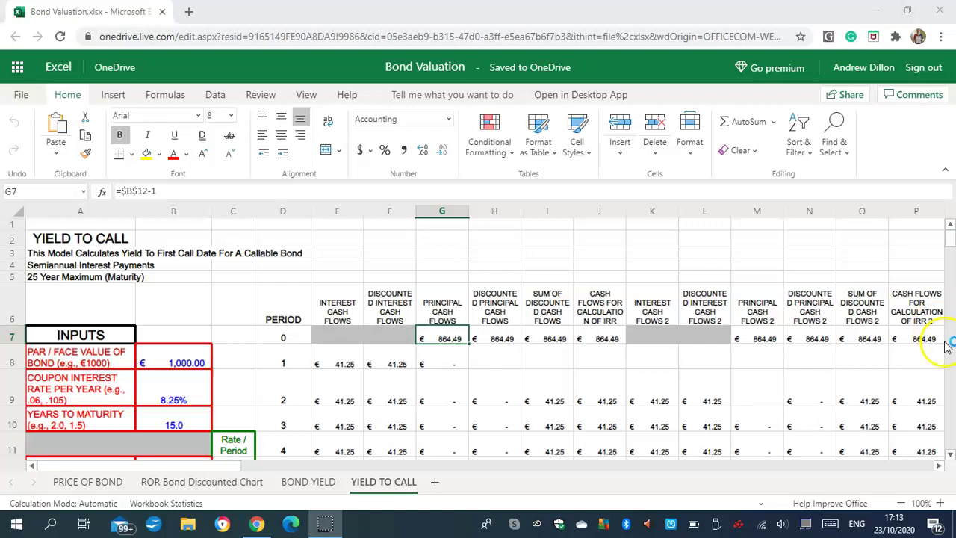
# - Enter a discounted principal formula in H8 using G8 and the C12 rate over one period
pyautogui.scroll(-2, 950, 245)
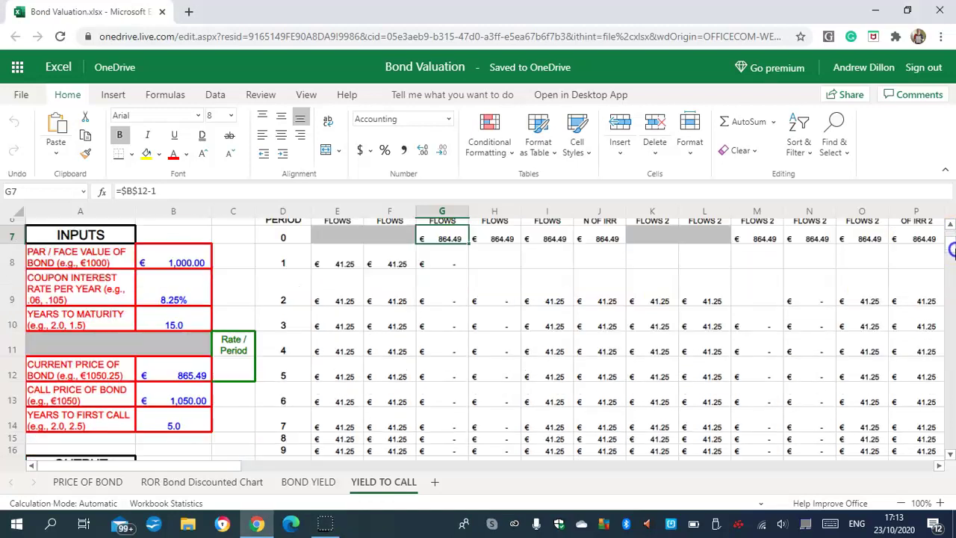
pyautogui.scroll(-1, 950, 245)
pyautogui.scroll(-1, 409, 410)
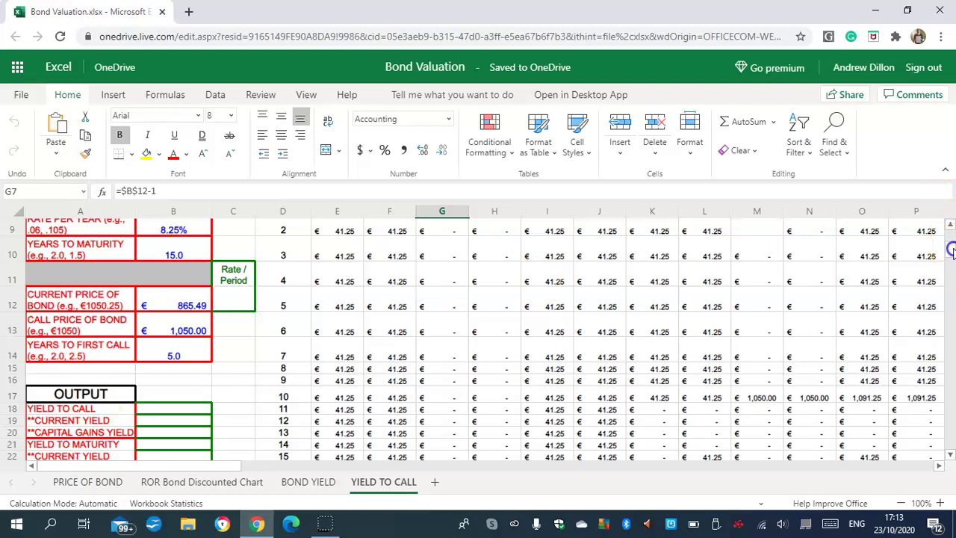
pyautogui.scroll(-1, 949, 246)
pyautogui.scroll(-1, 950, 253)
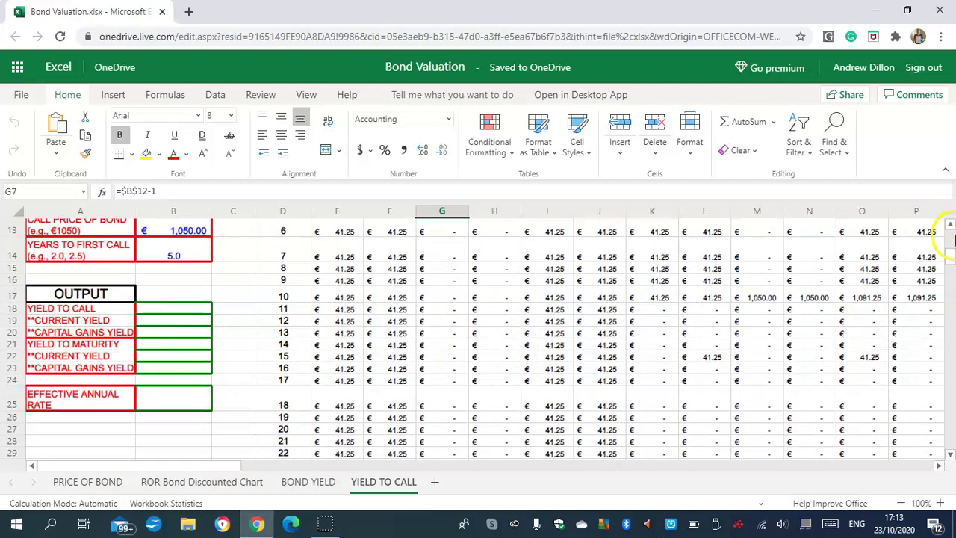
pyautogui.scroll(-3, 951, 277)
pyautogui.moveTo(952, 276)
pyautogui.mouseDown()
pyautogui.moveTo(952, 305)
pyautogui.moveTo(952, 288)
pyautogui.mouseUp()
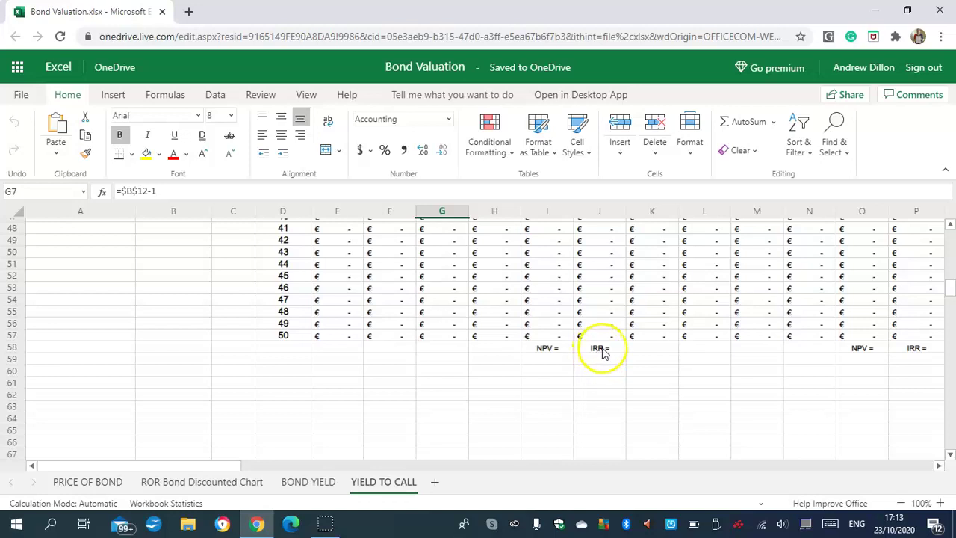
pyautogui.moveTo(947, 295); pyautogui.dragTo(951, 244)
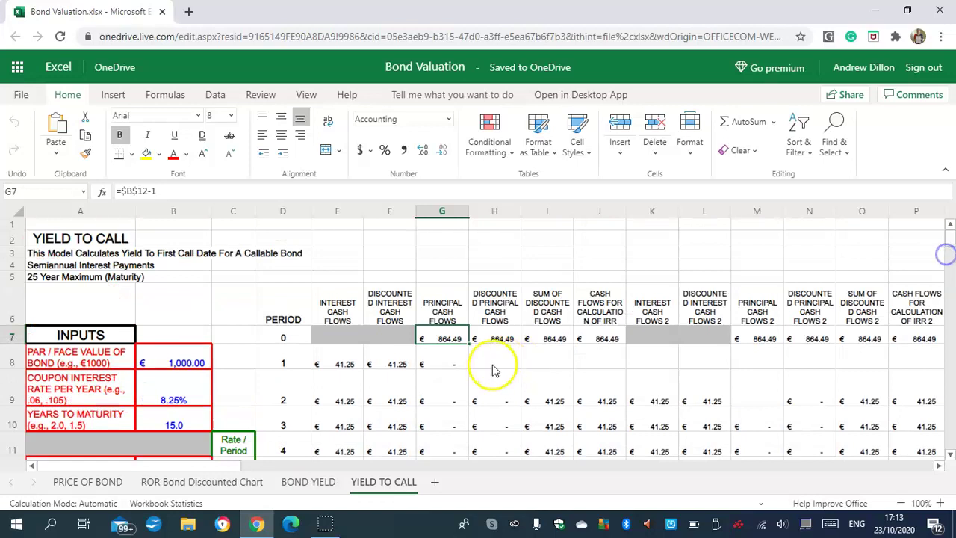
pyautogui.click(500, 360)
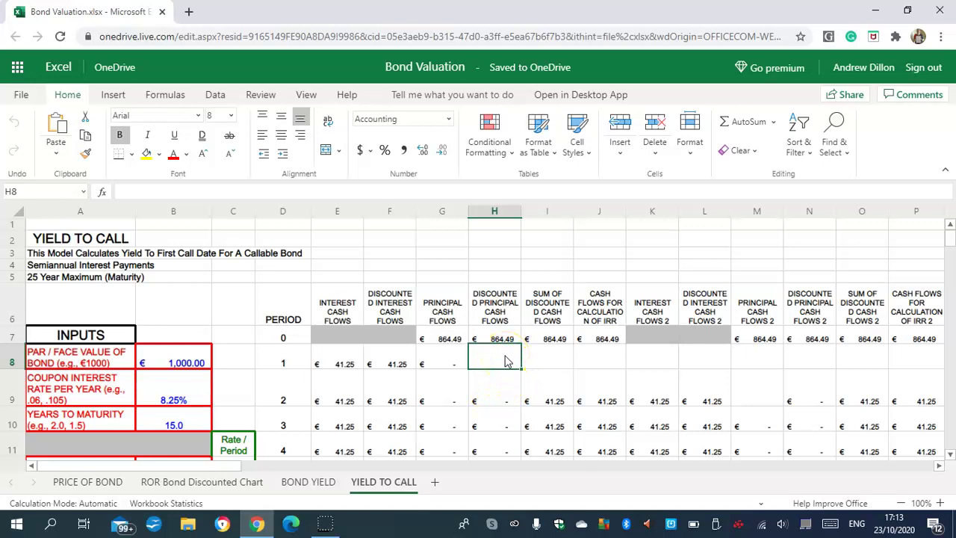
pyautogui.press('capslock')
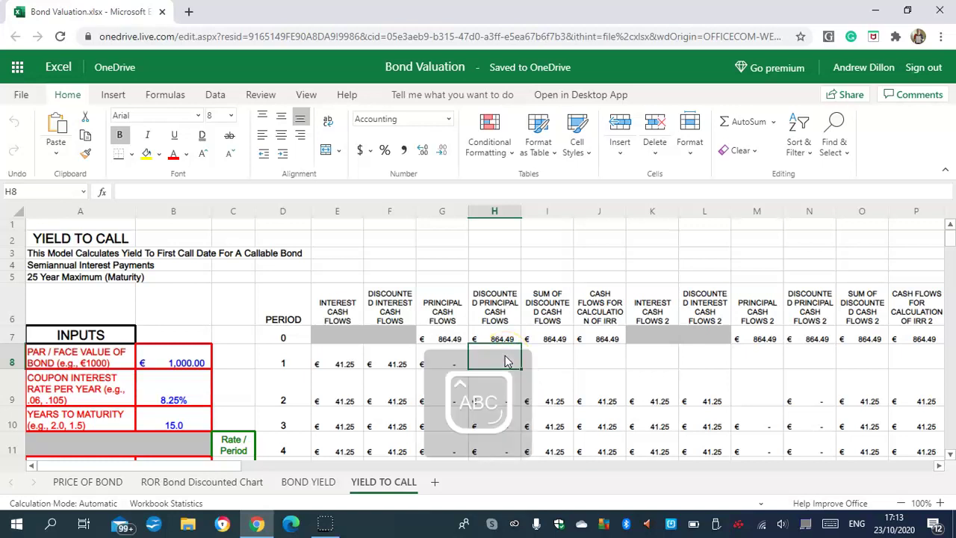
pyautogui.write('=')
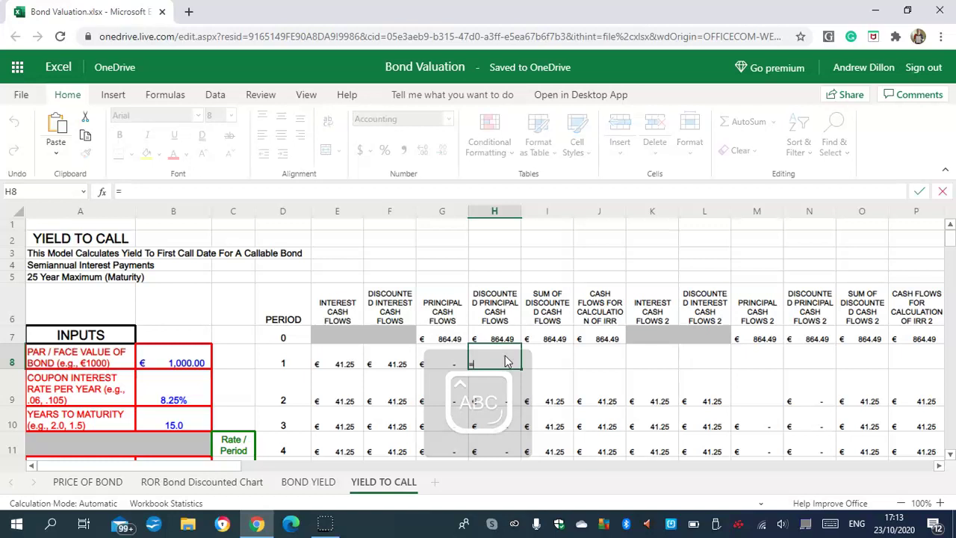
pyautogui.write('($G8')
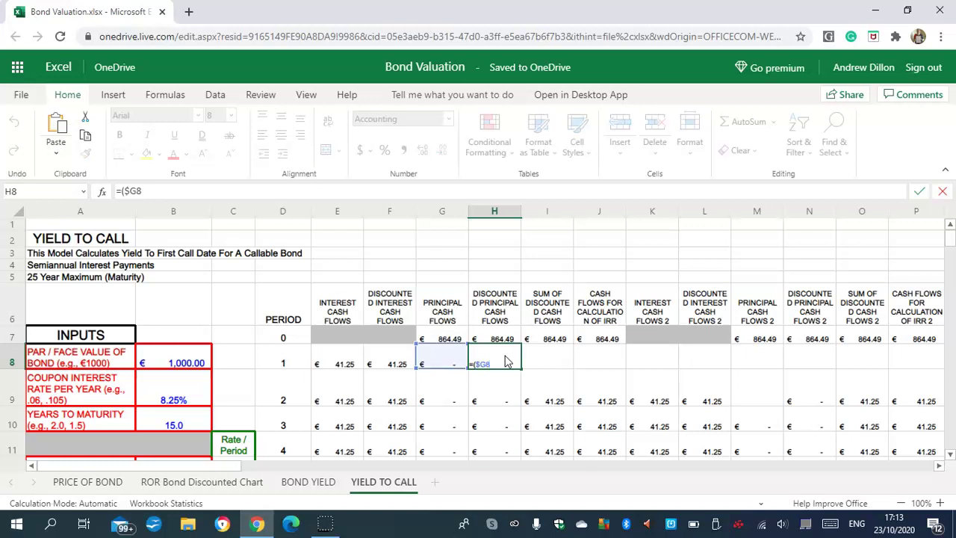
pyautogui.write(')*1')
pyautogui.write('/')
pyautogui.write('((1+')
pyautogui.write('$C$12)^1))')
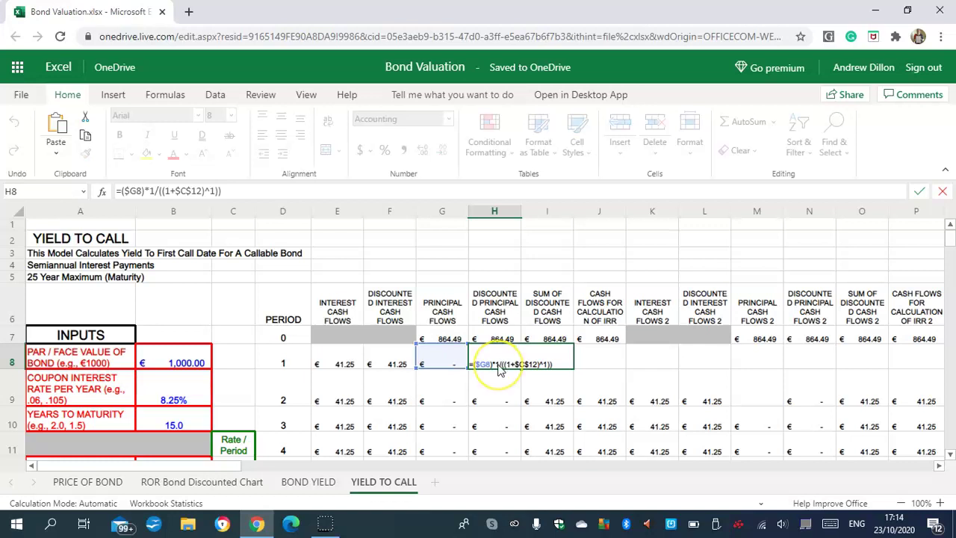
pyautogui.press('Return')
pyautogui.click(501, 371)
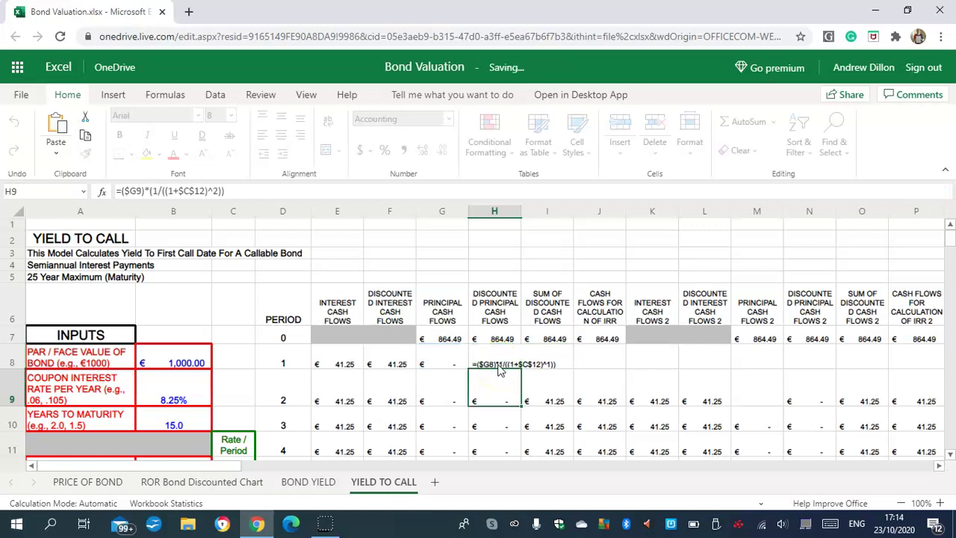
# - Compare with H9 and fix H8's parentheses to =($G8)*(1/((1+$C$12)^1))
pyautogui.click(505, 359)
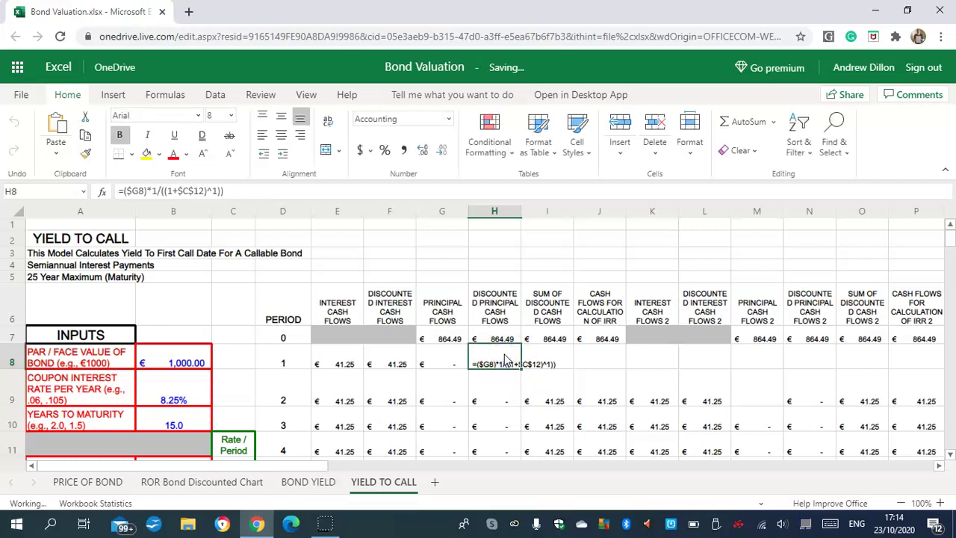
pyautogui.click(499, 388)
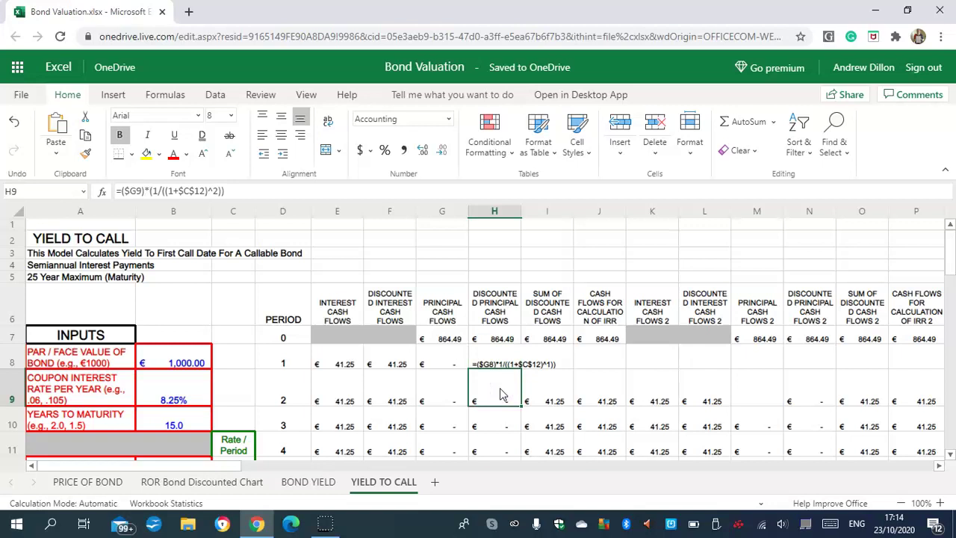
pyautogui.click(499, 363)
pyautogui.write('(')
pyautogui.click(548, 364)
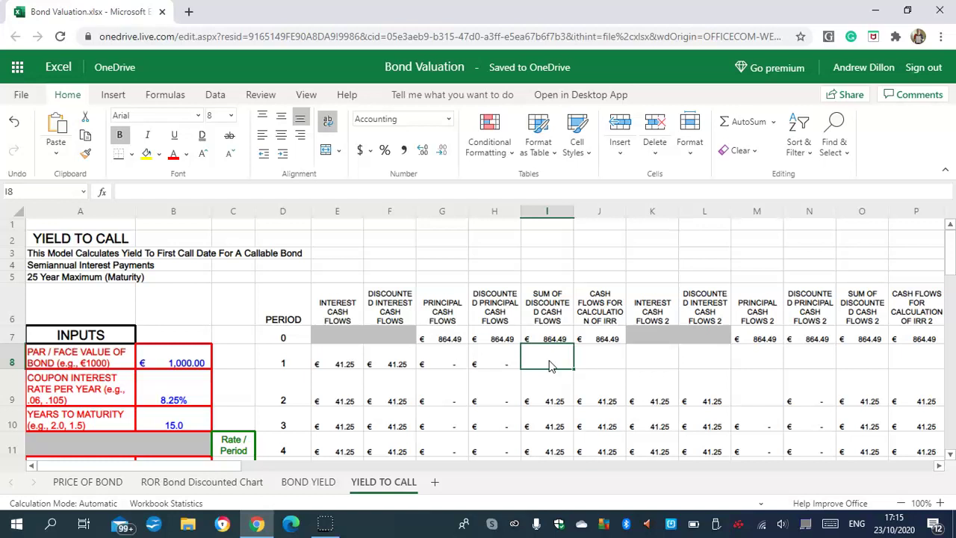
# - Enter =$F8+$H8 in I8 to total the period-1 discounted cash flows (€ 41.25)
pyautogui.write('=')
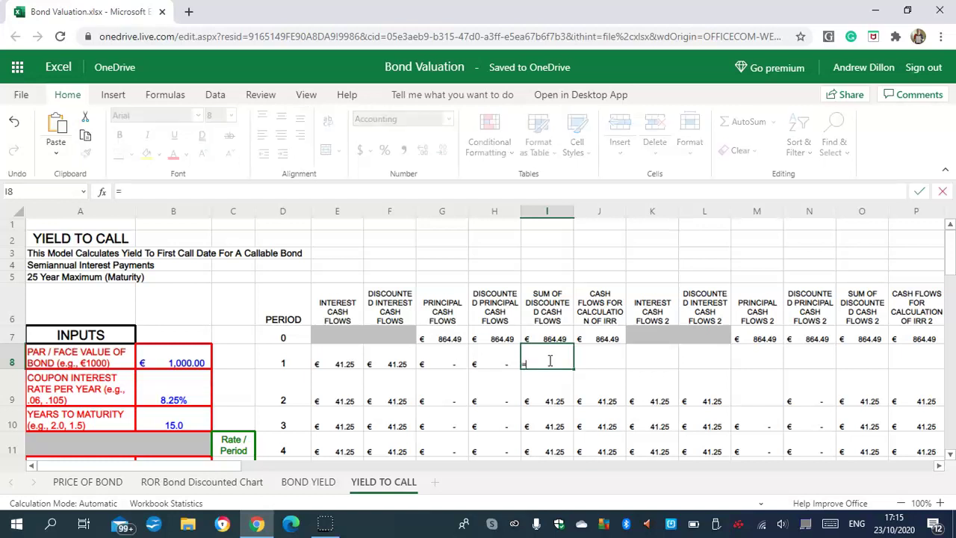
pyautogui.write('$F')
pyautogui.write('8+$H8')
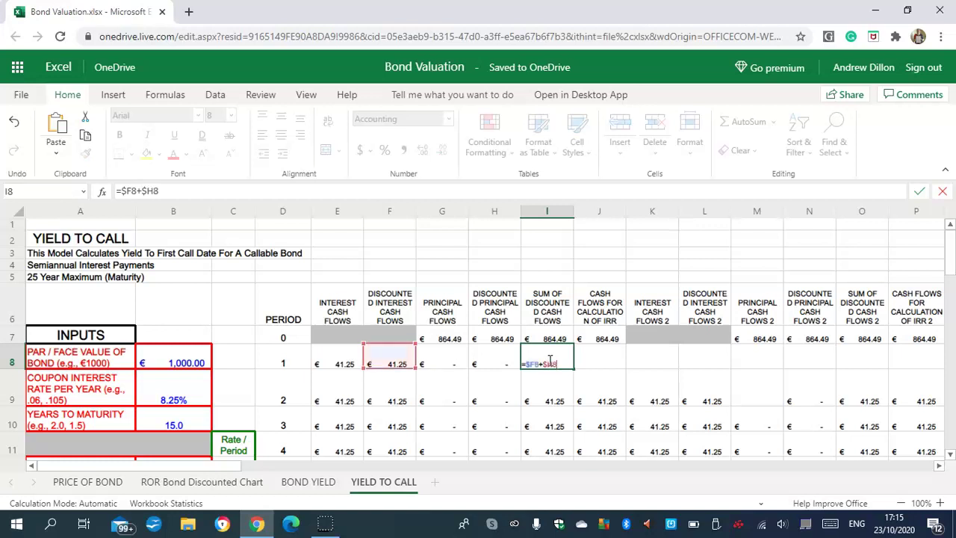
pyautogui.press('Return')
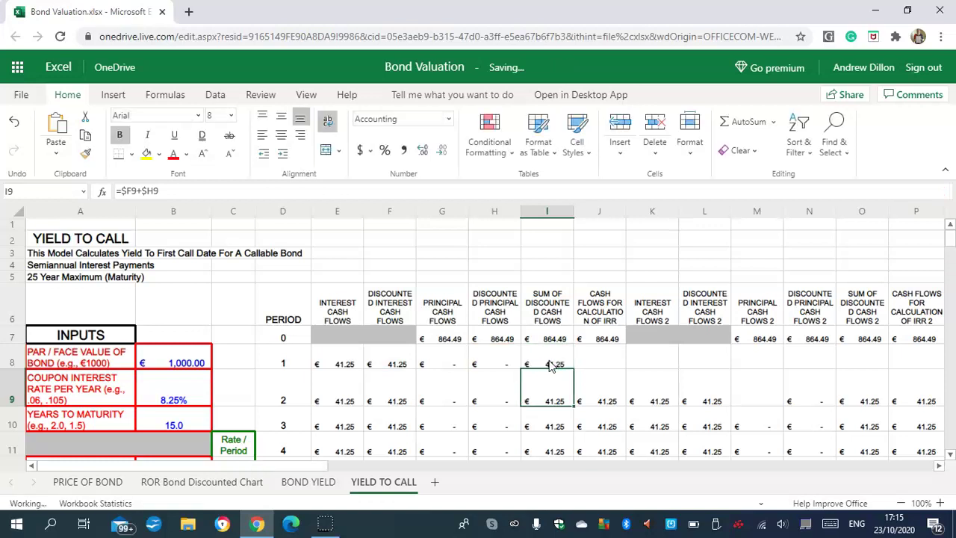
pyautogui.click(607, 361)
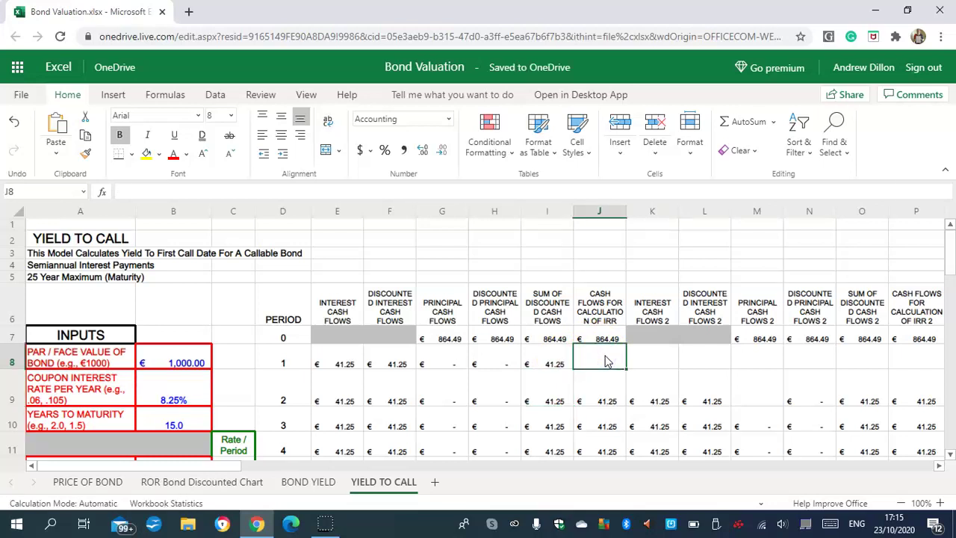
# - Enter =$E8+$G8 in J8, correcting the mistyped column letter, and compare with J9
pyautogui.write('=$F')
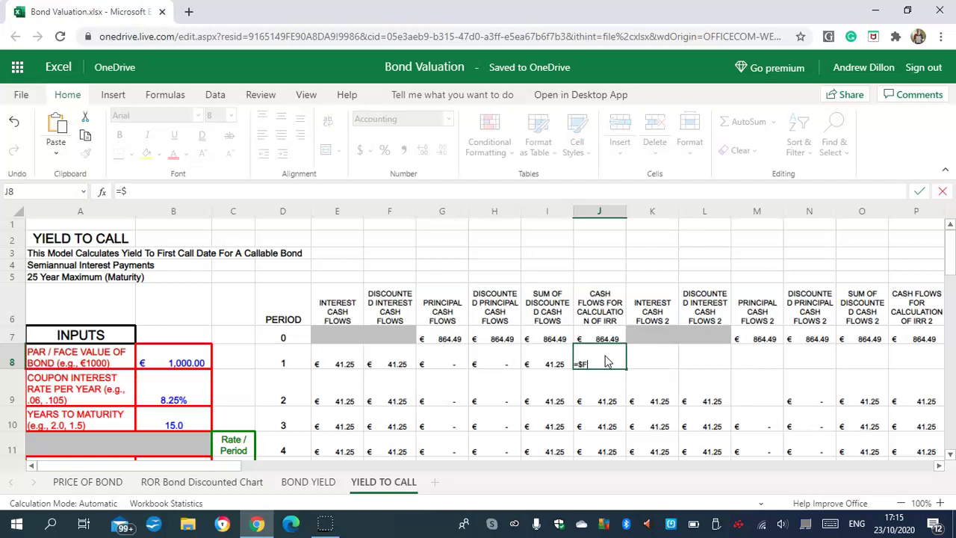
pyautogui.press('BackSpace')
pyautogui.write('E8')
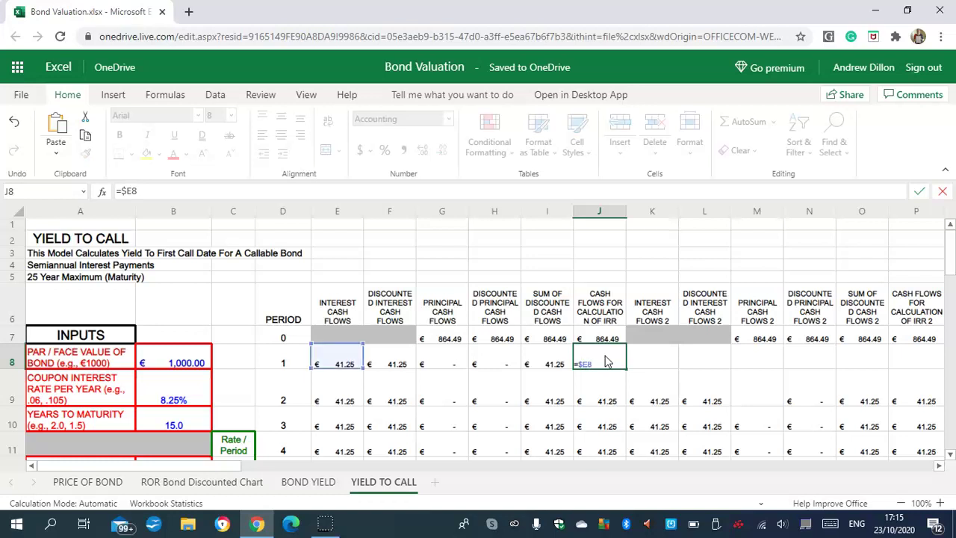
pyautogui.write('+$G8')
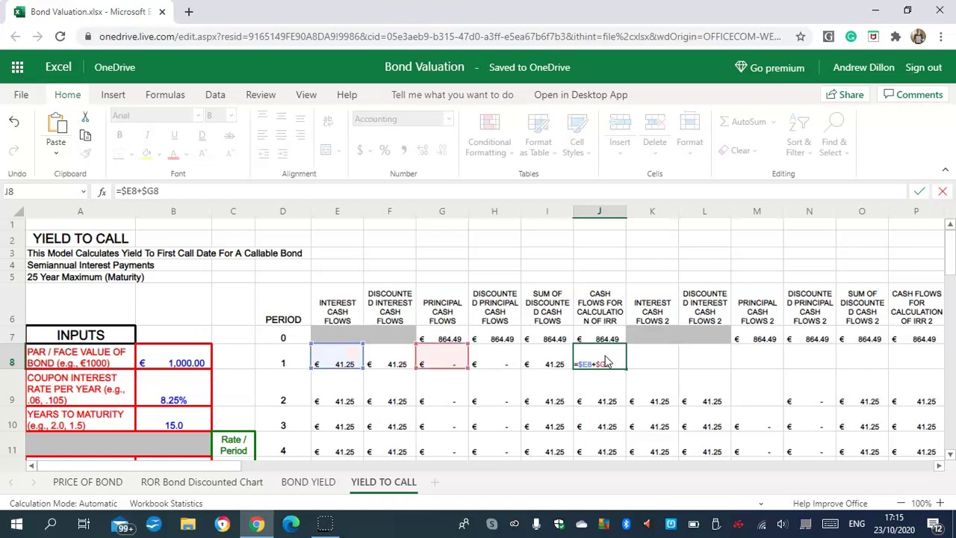
pyautogui.press('Return')
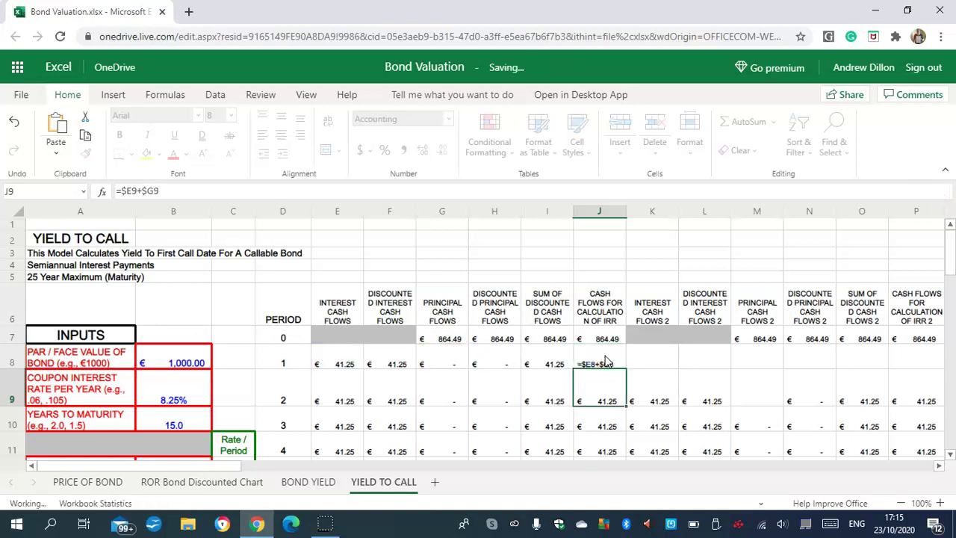
pyautogui.click(598, 387)
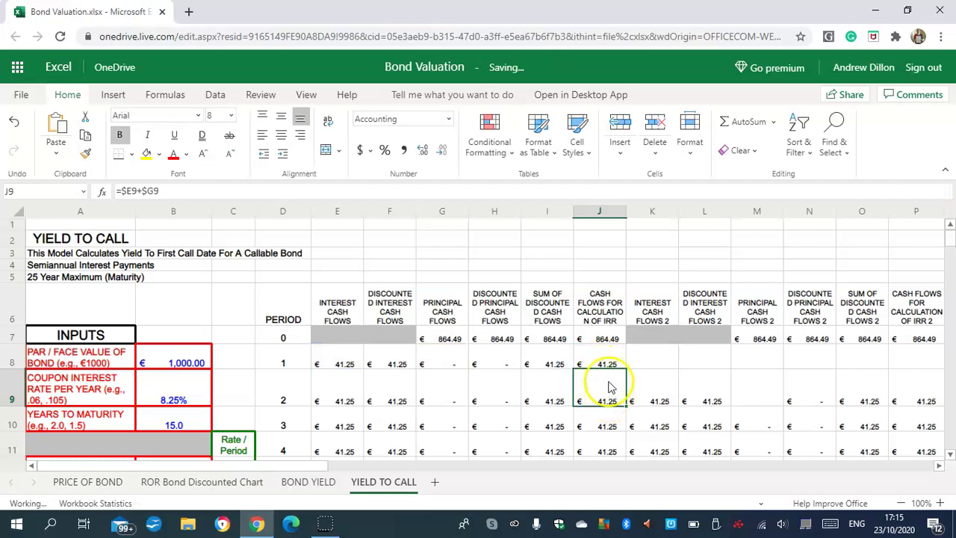
pyautogui.click(663, 357)
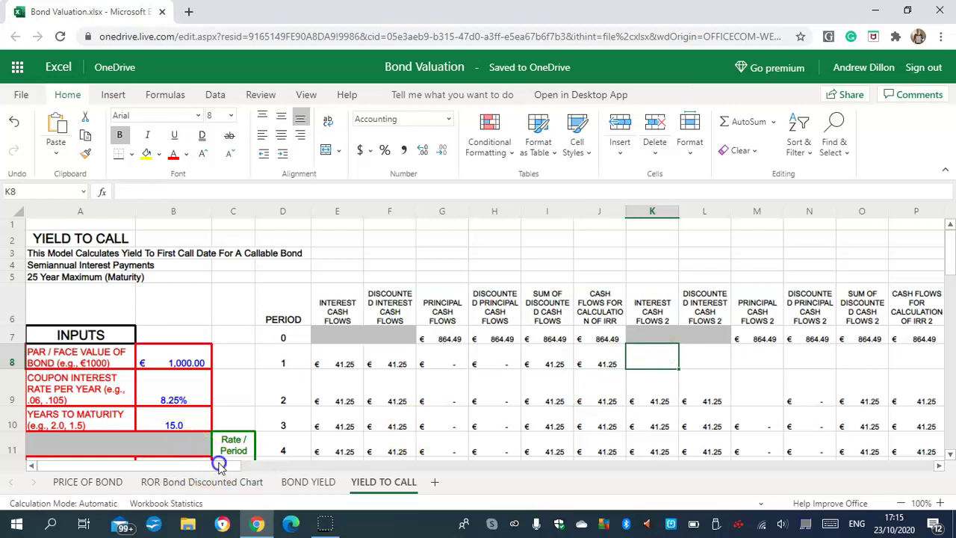
# - Enter =IF($B$14>0.49,$B$9*$B$8/2,0) in K8, showing € 41.25
pyautogui.moveTo(219, 463); pyautogui.dragTo(252, 467)
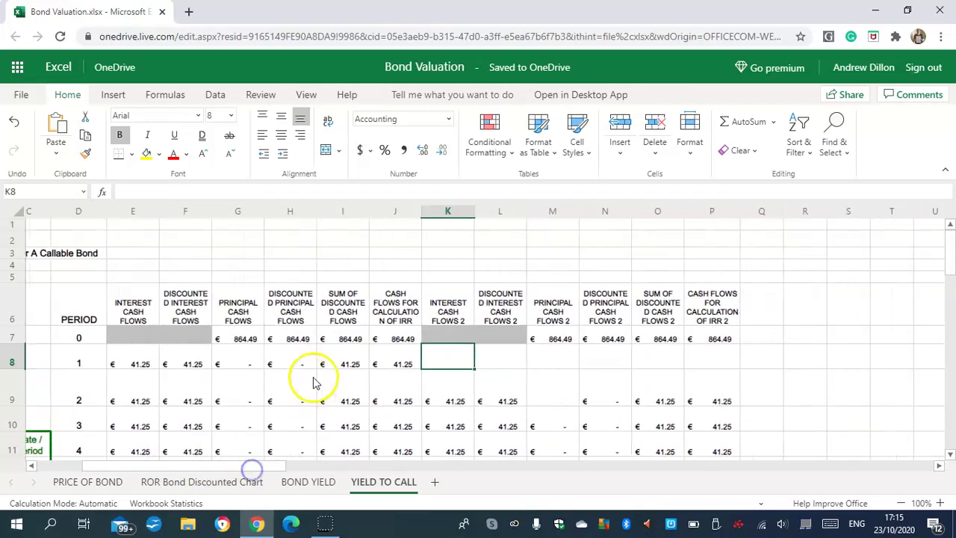
pyautogui.write('=')
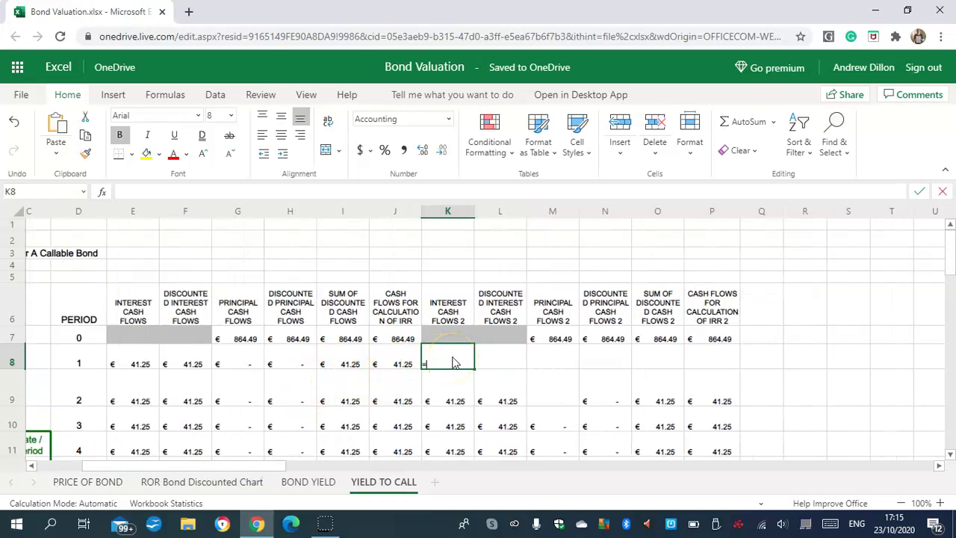
pyautogui.write('IF')
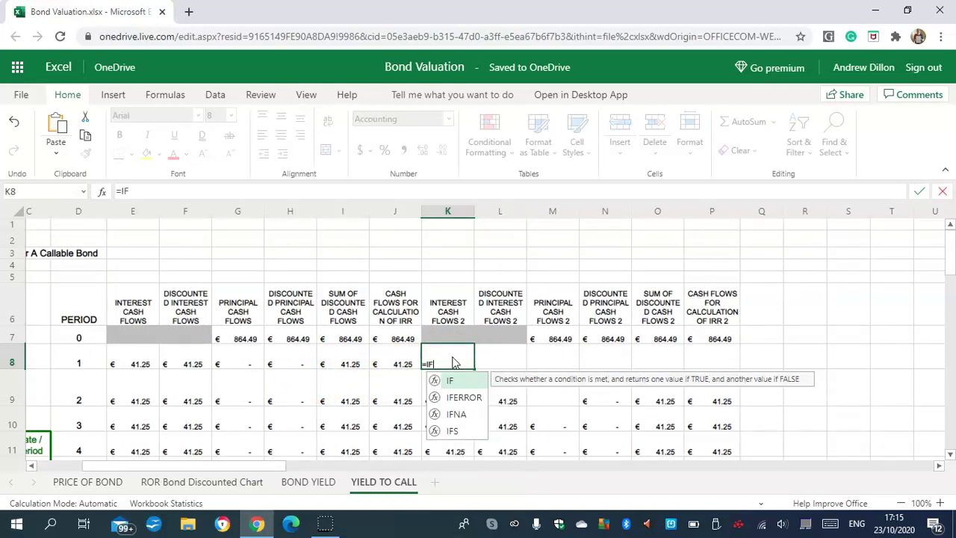
pyautogui.write('(')
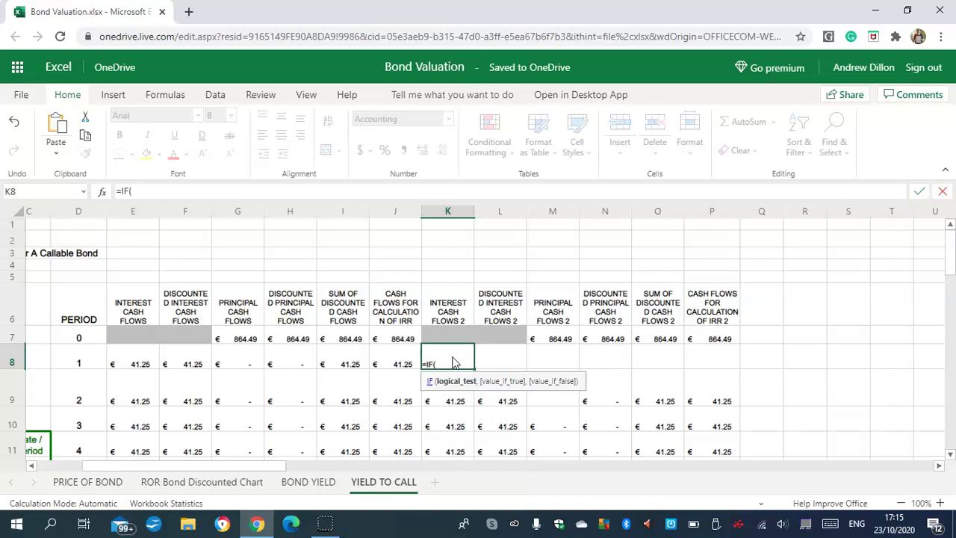
pyautogui.write('$B$14')
pyautogui.write('>0.49,$B$9*$B')
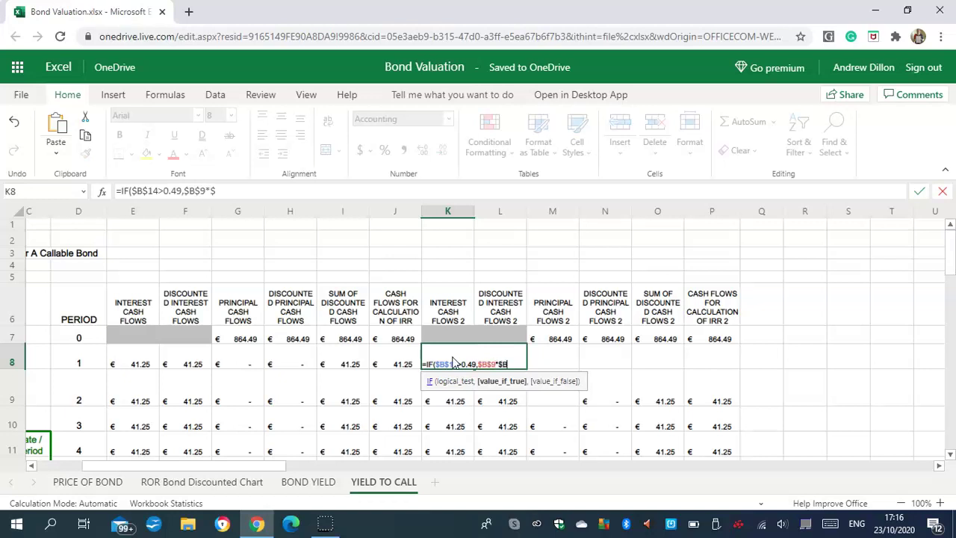
pyautogui.write('$8')
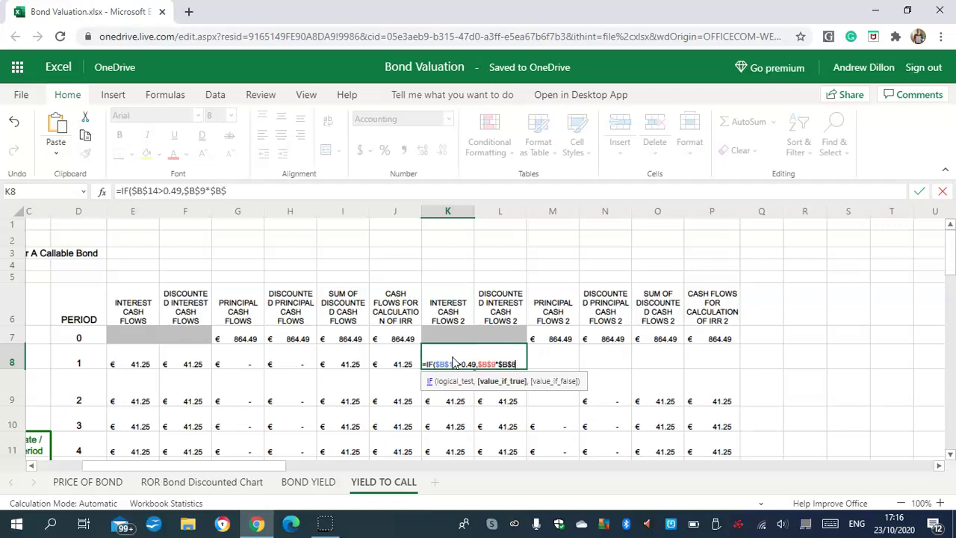
pyautogui.write('/2')
pyautogui.write(',0)')
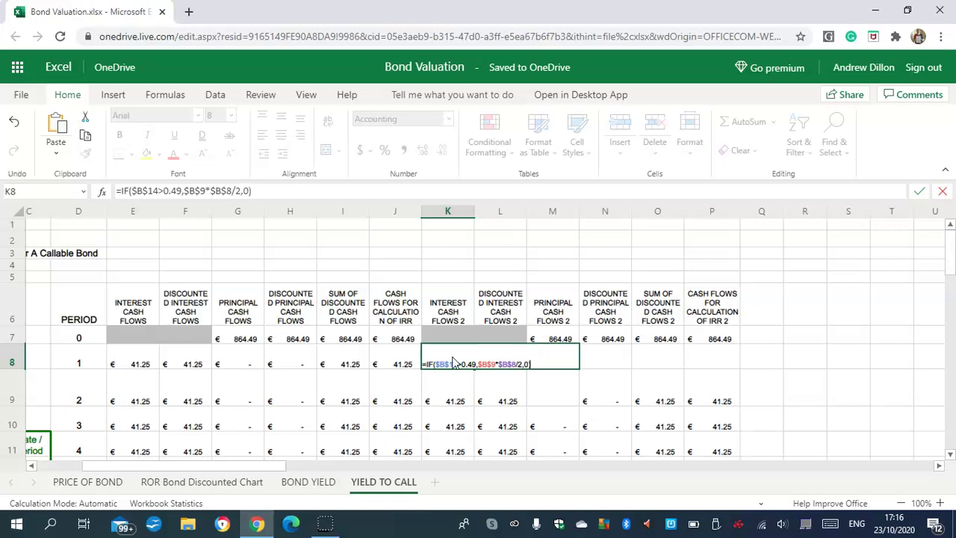
pyautogui.press('Return')
pyautogui.click(460, 390)
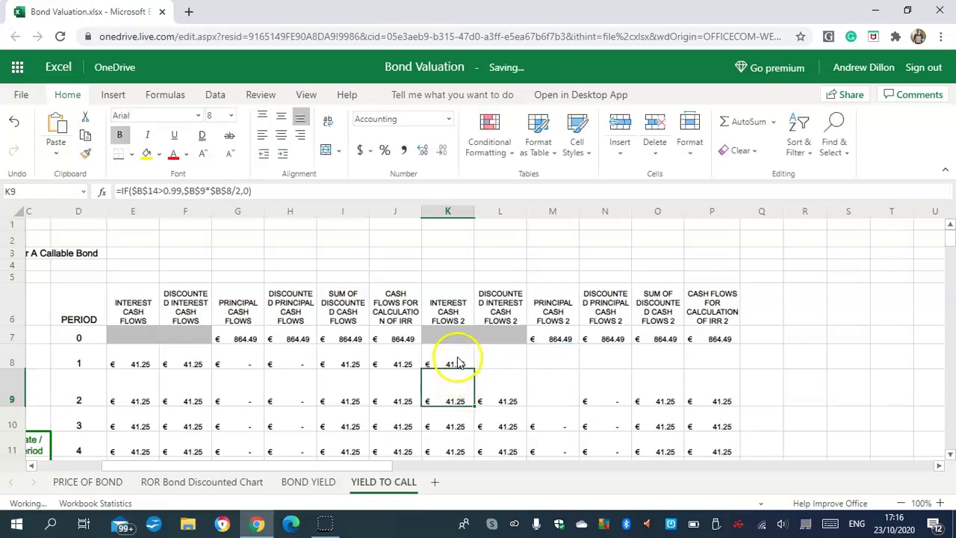
pyautogui.click(457, 385)
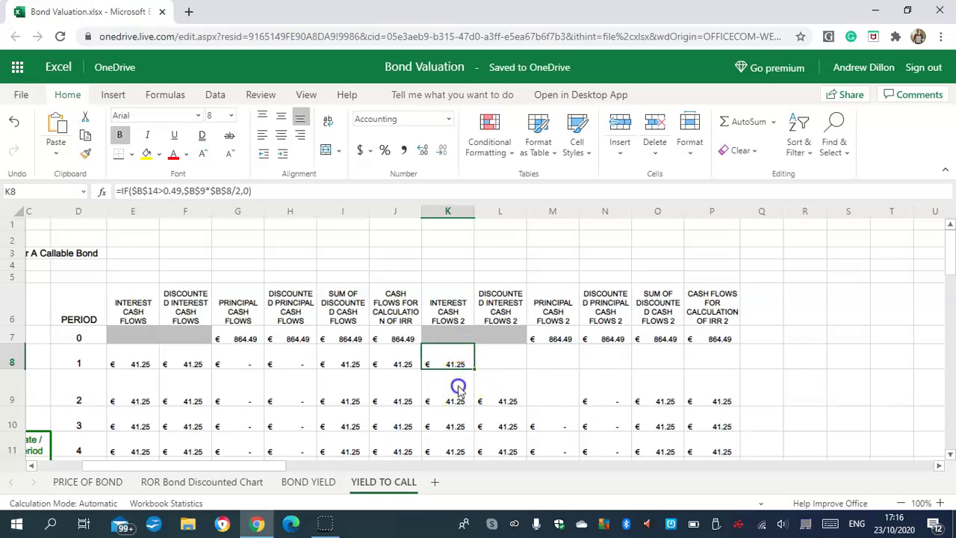
pyautogui.click(456, 360)
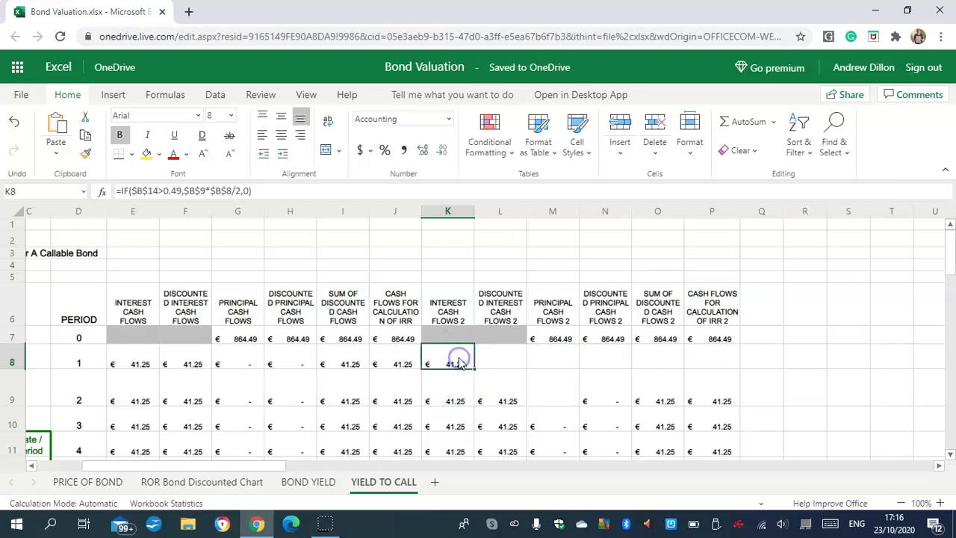
pyautogui.click(506, 361)
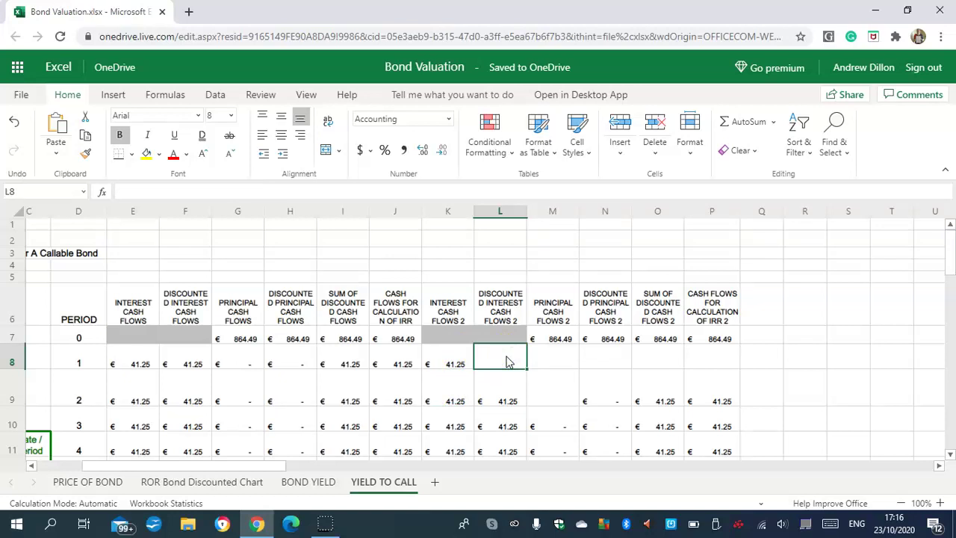
# - Enter =($K8)*(1/((1+$C$12)^1)) in L8 to discount the interest cash flow one period
pyautogui.write('=(')
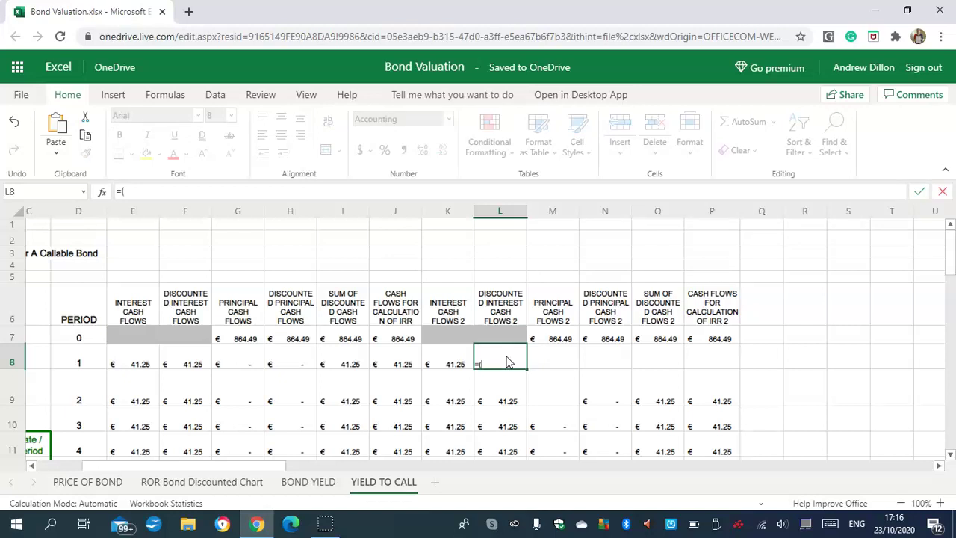
pyautogui.write('$K8)*(1')
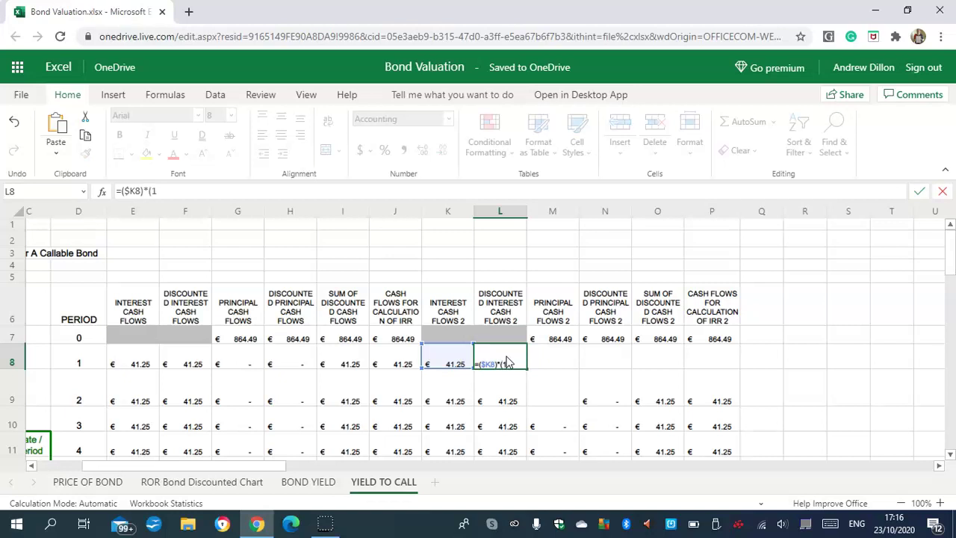
pyautogui.write('/((1')
pyautogui.write('+')
pyautogui.write('$C$12)')
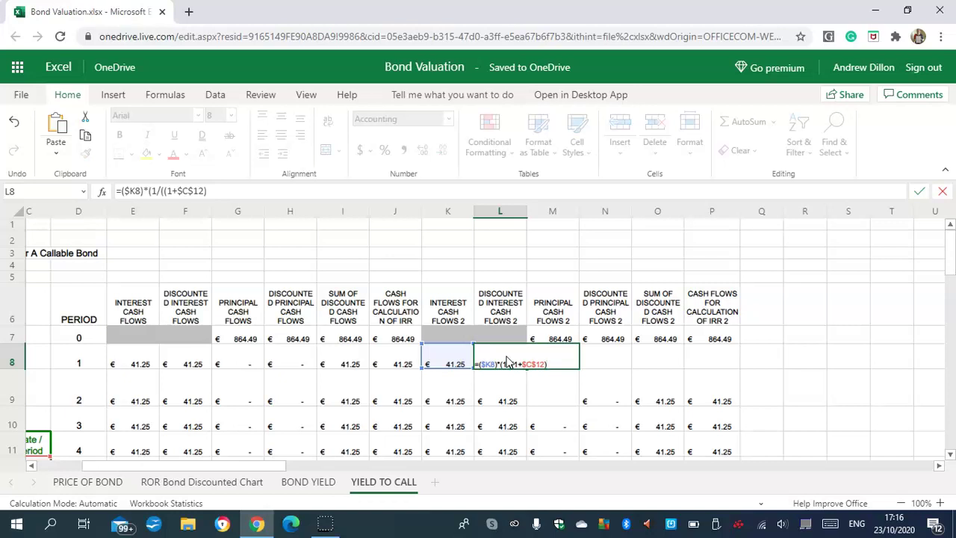
pyautogui.write('^1))')
pyautogui.press('Return')
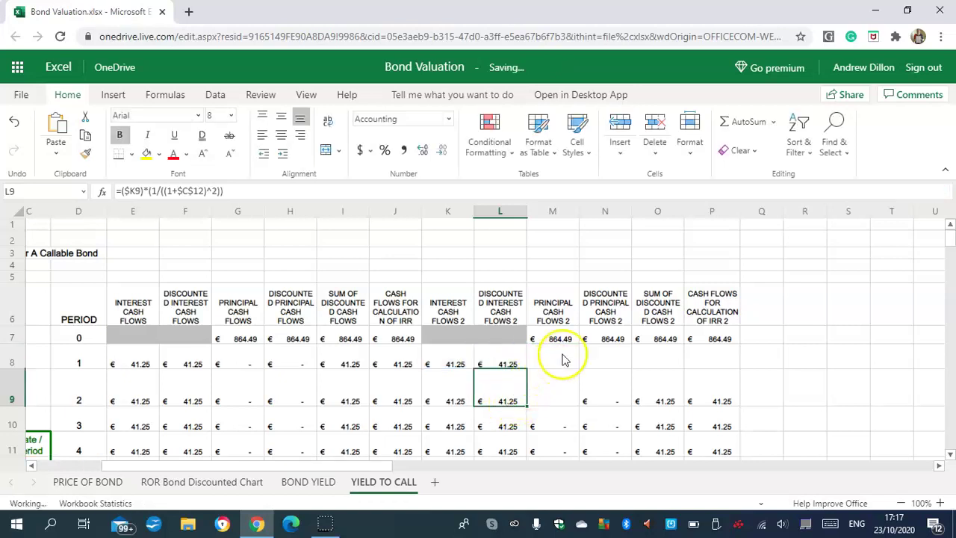
pyautogui.click(562, 359)
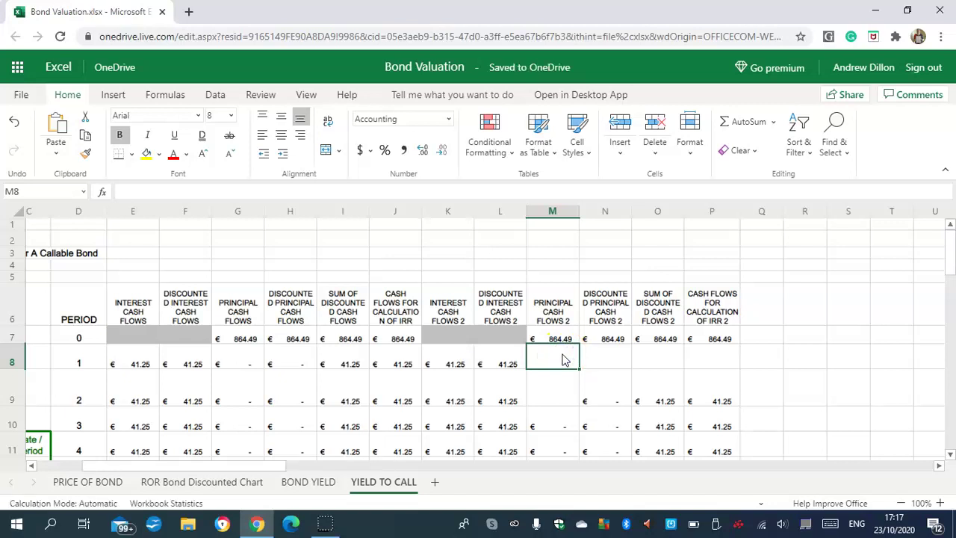
# - Enter =IF(AND($B$14>0,$B$14<0.51),$B$13,0) in M8, removing the stray parenthesis after IF
pyautogui.write('=')
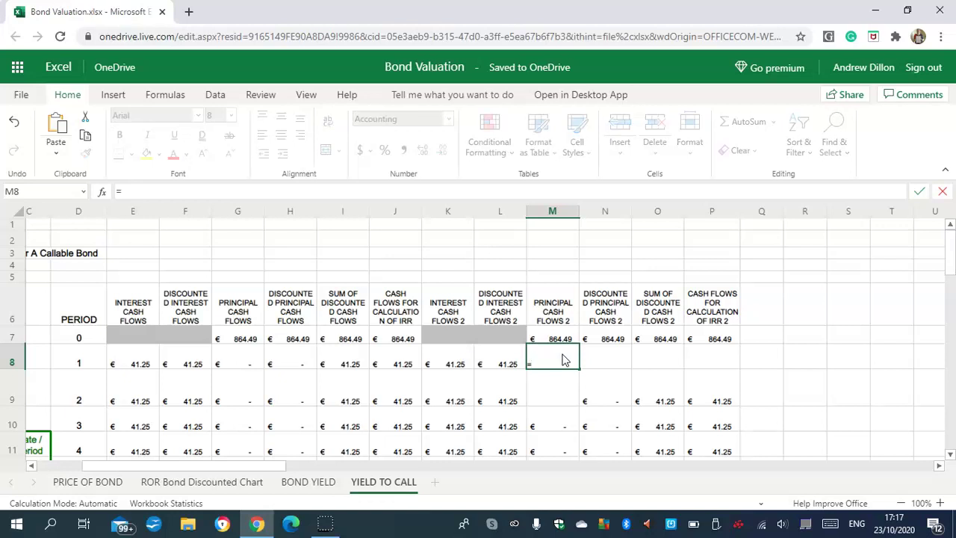
pyautogui.write('IF')
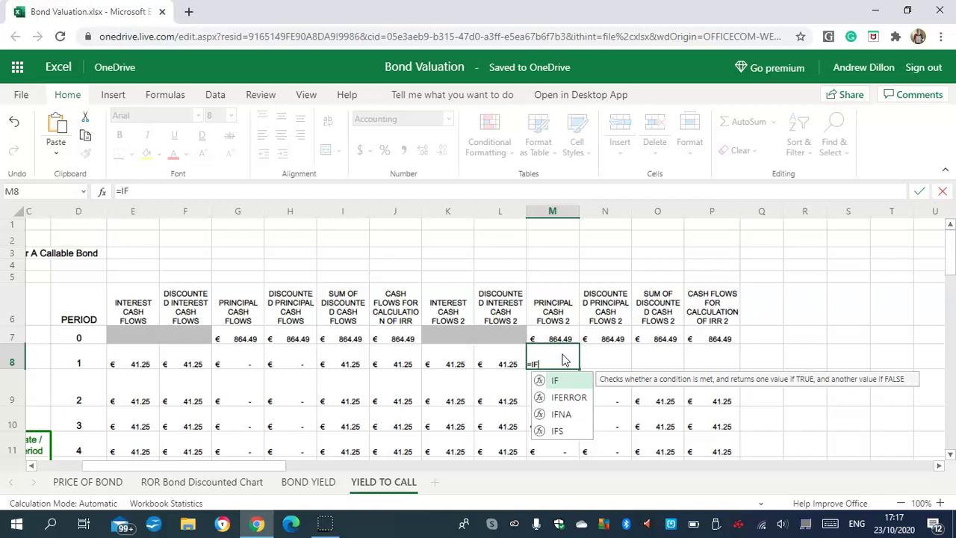
pyautogui.write('((A')
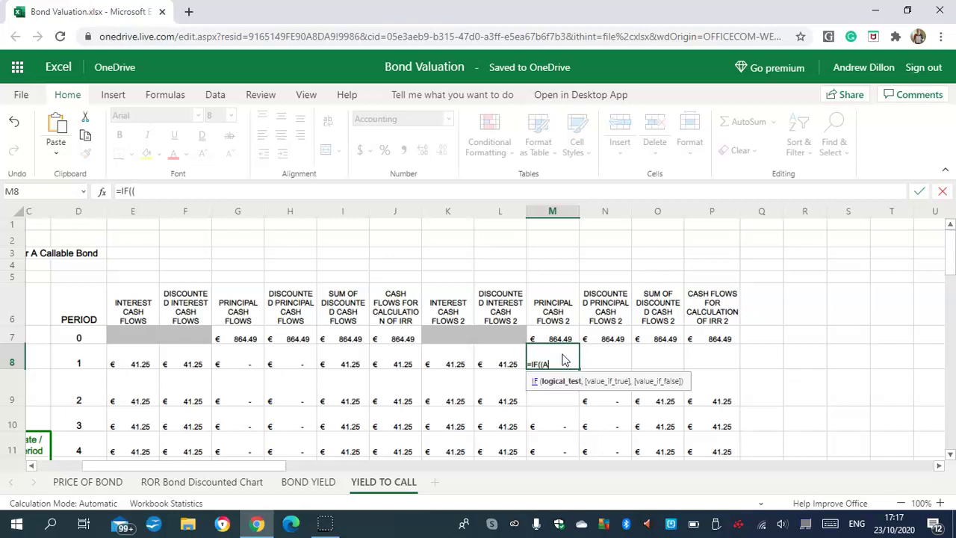
pyautogui.write('ND')
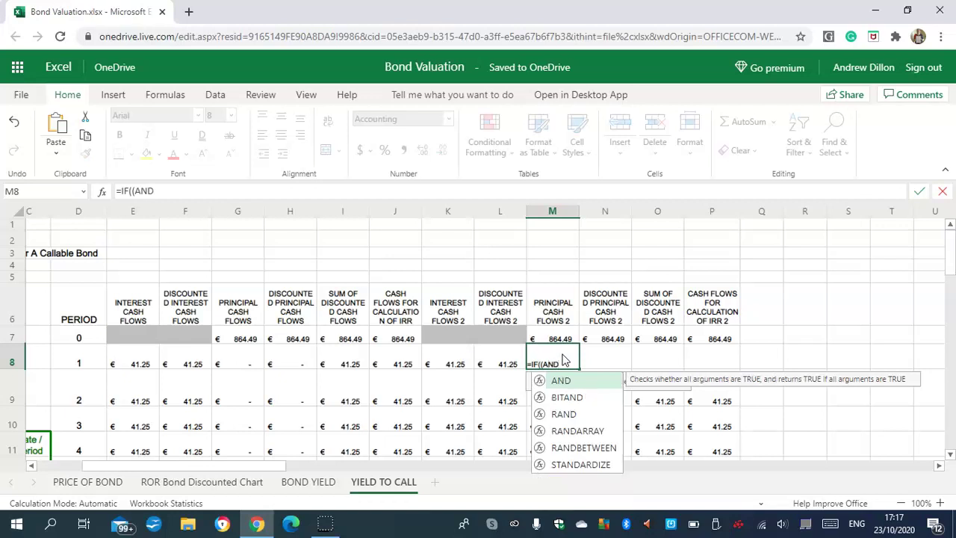
pyautogui.write('($B$14')
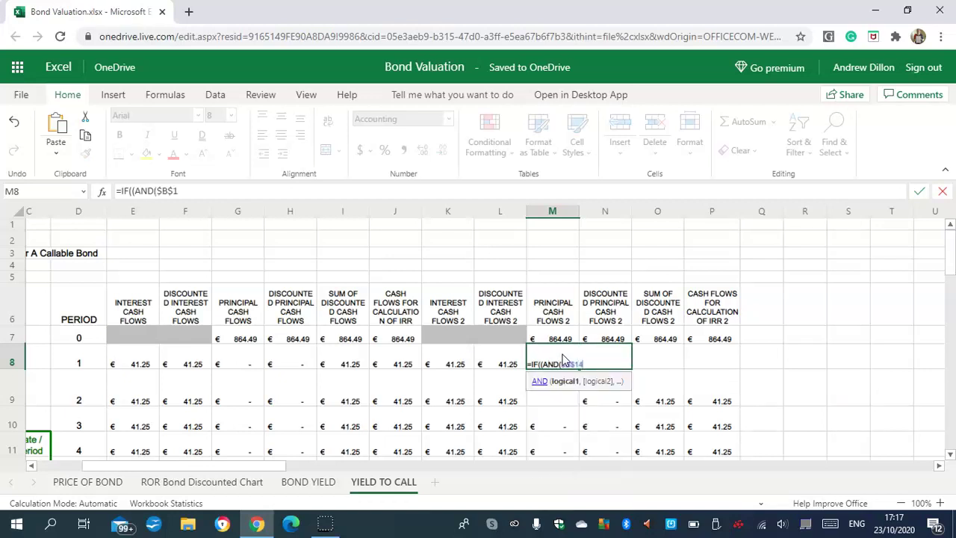
pyautogui.write('>')
pyautogui.write('0')
pyautogui.write(',')
pyautogui.write('$')
pyautogui.write('B$')
pyautogui.write('14<')
pyautogui.write('0')
pyautogui.write(')')
pyautogui.write('.51')
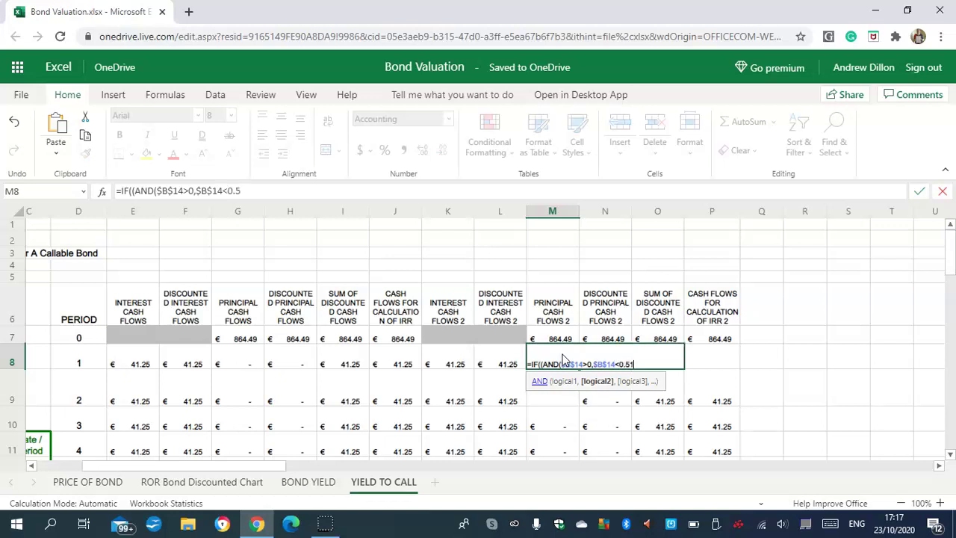
pyautogui.write(')')
pyautogui.write(',')
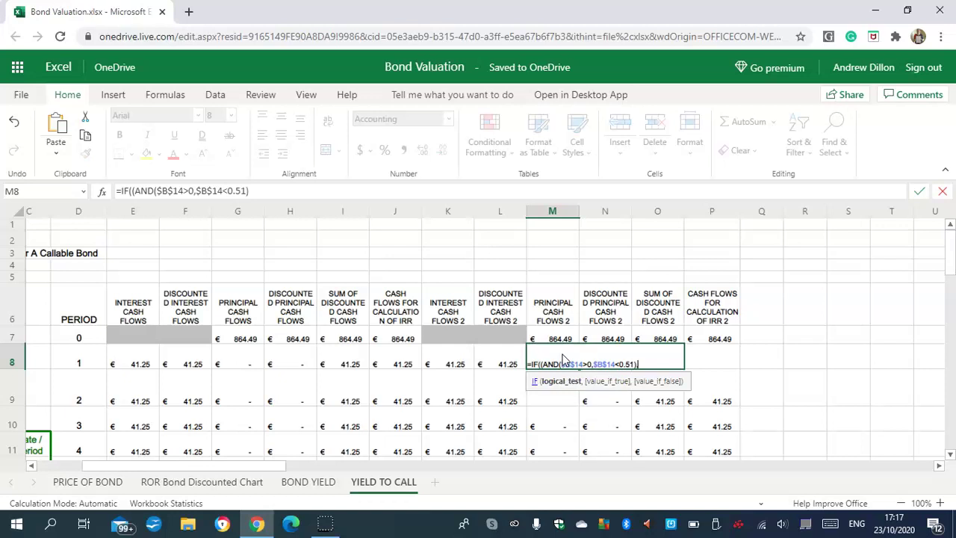
pyautogui.write('$B')
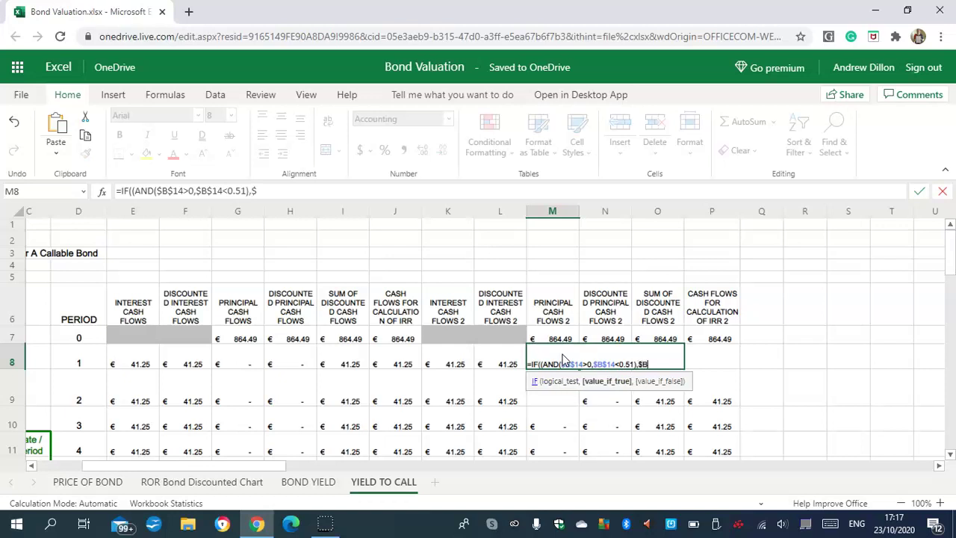
pyautogui.write('$1')
pyautogui.write('3,')
pyautogui.write('0')
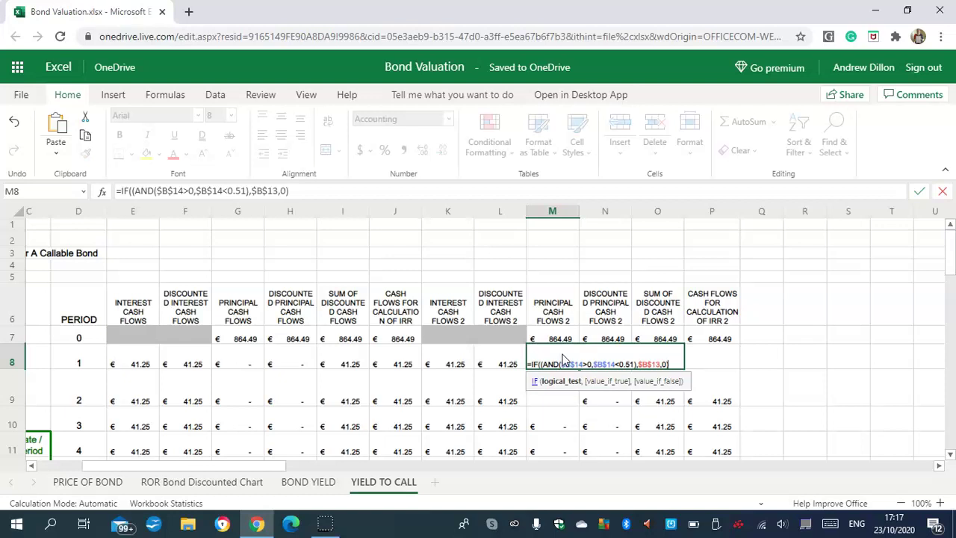
pyautogui.press('Return')
pyautogui.click(562, 366)
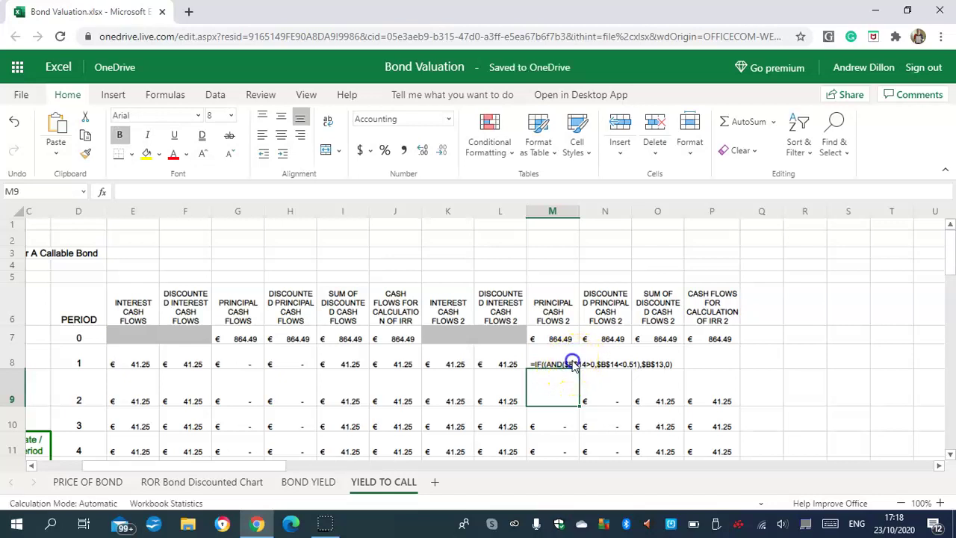
pyautogui.click(571, 362)
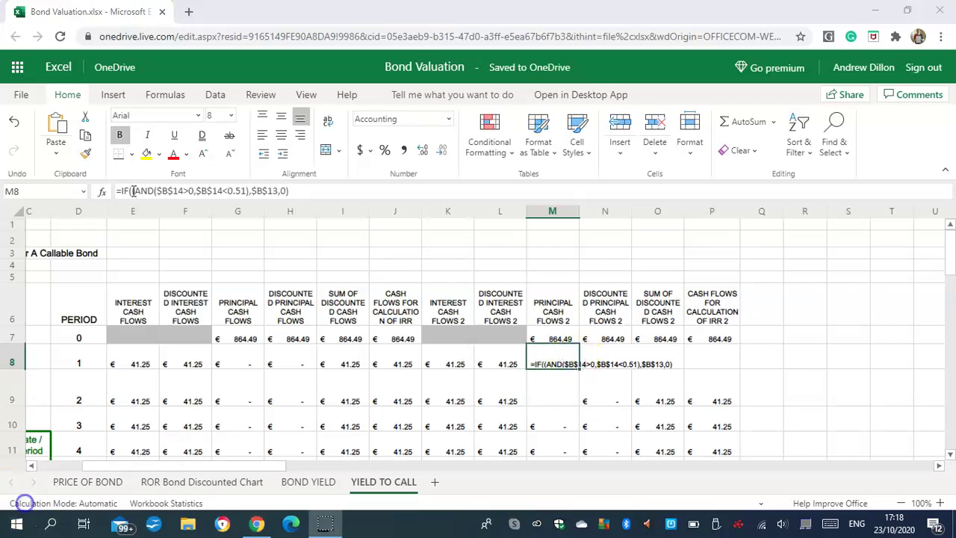
pyautogui.click(133, 191)
pyautogui.press('BackSpace')
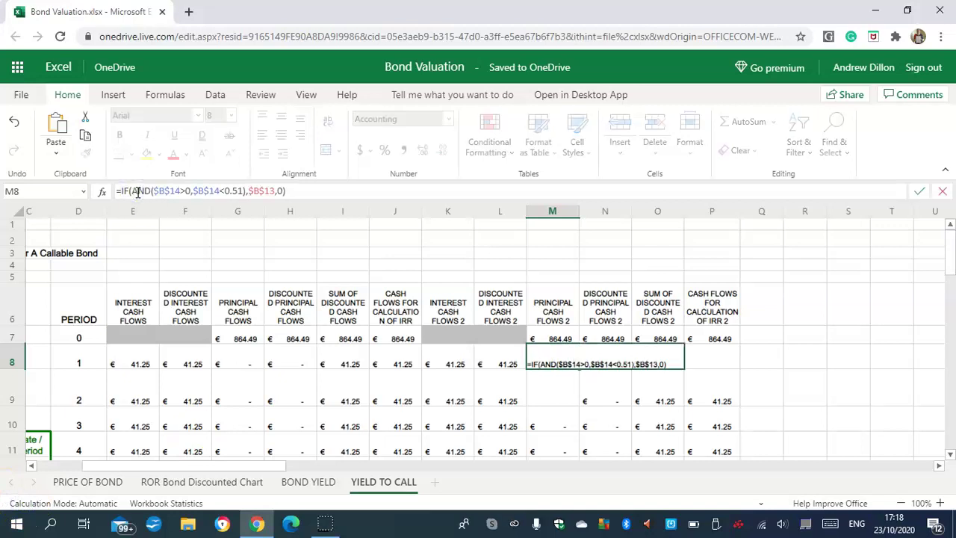
pyautogui.press('Return')
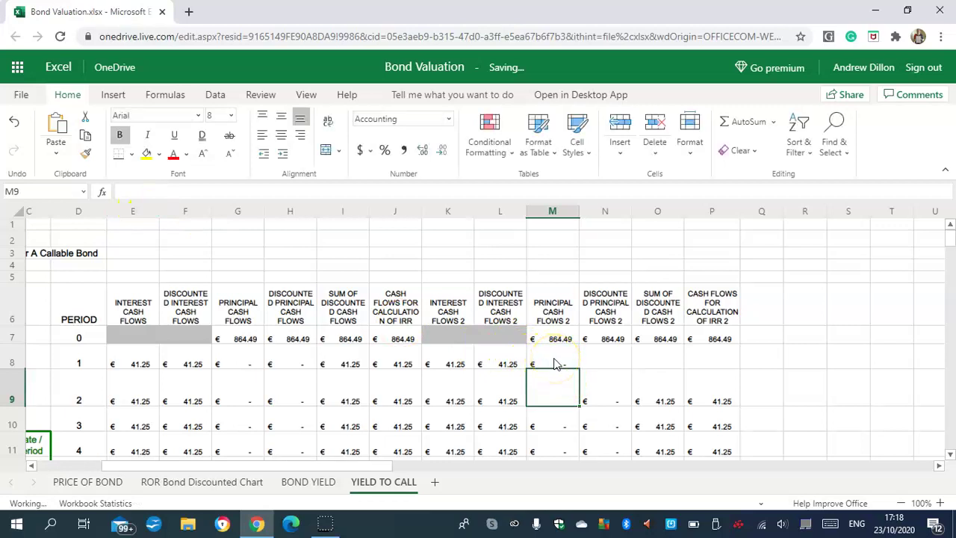
# - Enter the nested =IF($B$14>0.5,IF($B$14<1.1,$B$13,0)) in M9
pyautogui.click(555, 364)
pyautogui.moveTo(578, 367); pyautogui.dragTo(555, 393)
pyautogui.click(555, 393)
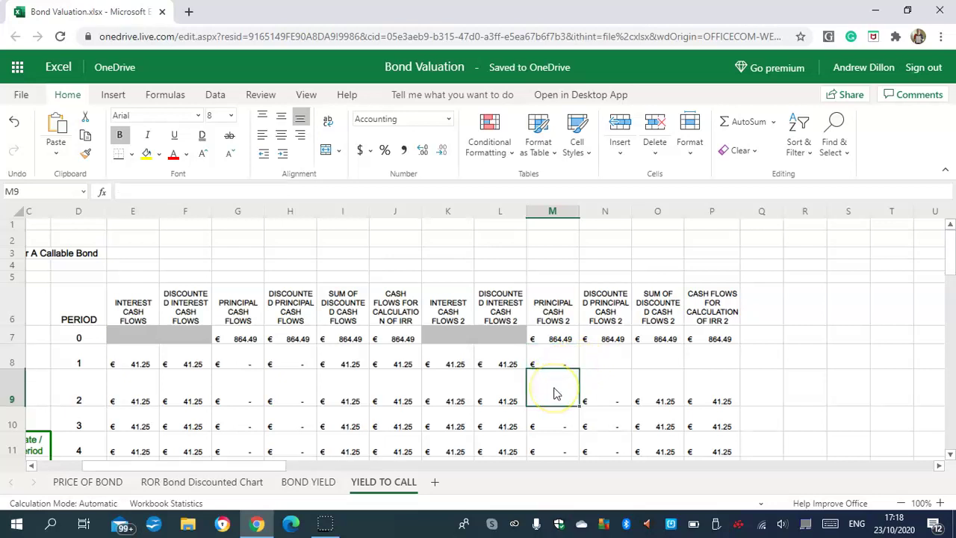
pyautogui.write('=I')
pyautogui.write('F')
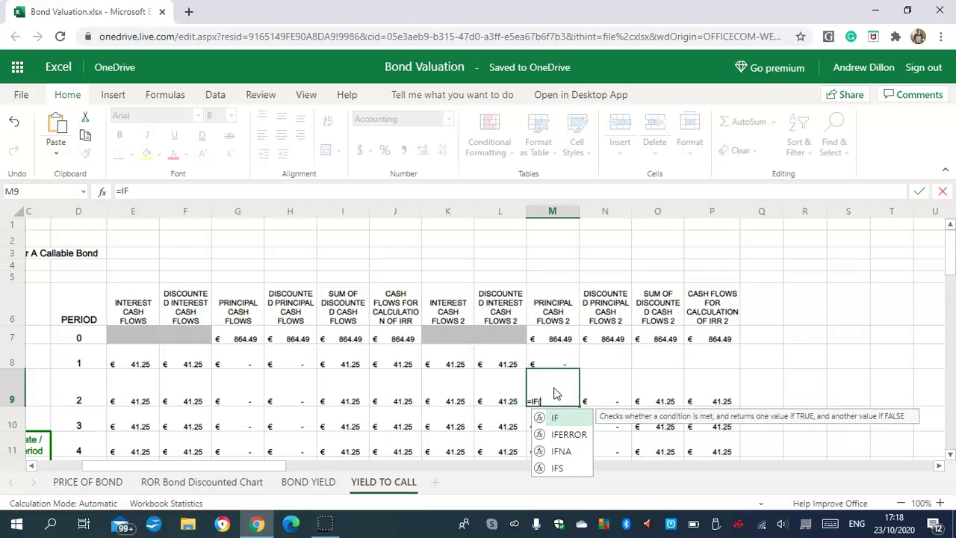
pyautogui.write('($B$14')
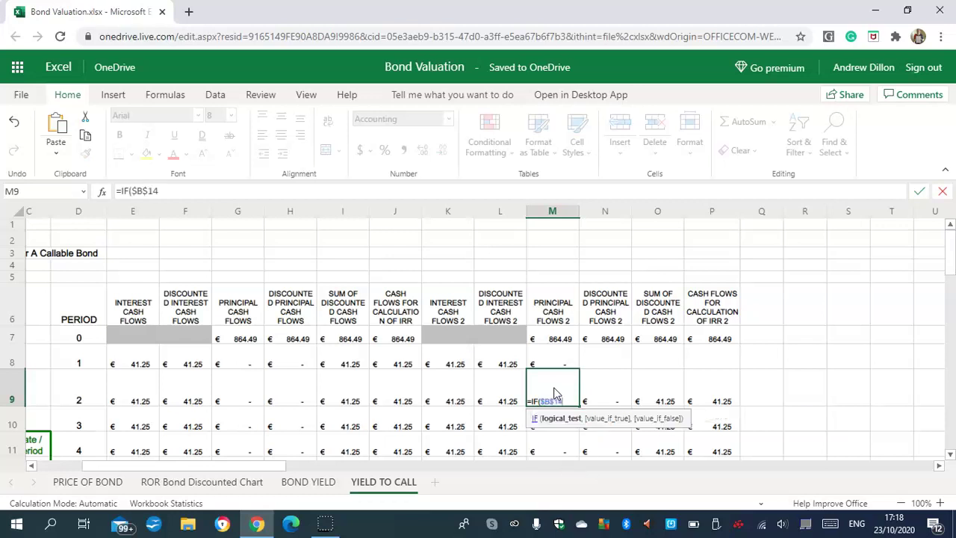
pyautogui.write('>0.5,')
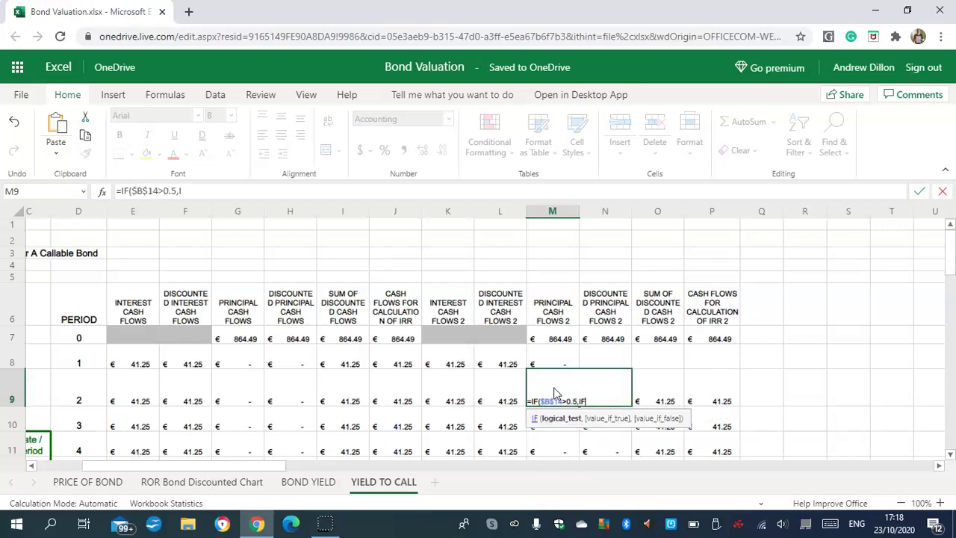
pyautogui.write('IF')
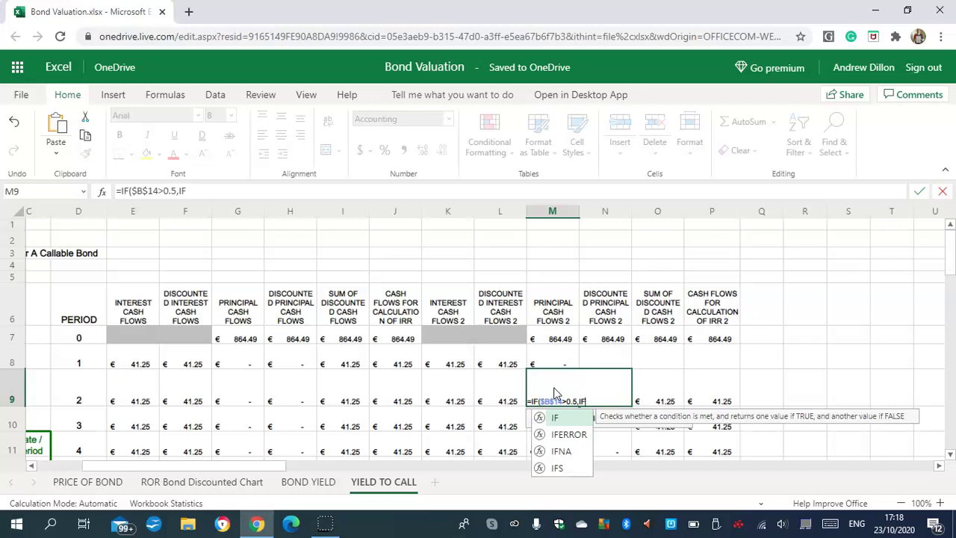
pyautogui.write('(')
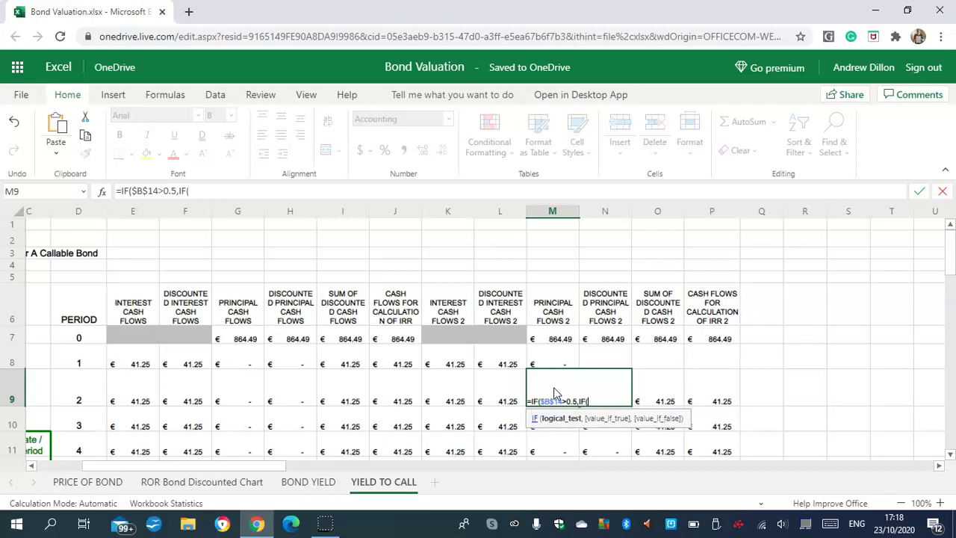
pyautogui.write('$B$')
pyautogui.write('14<1.1,$B$1')
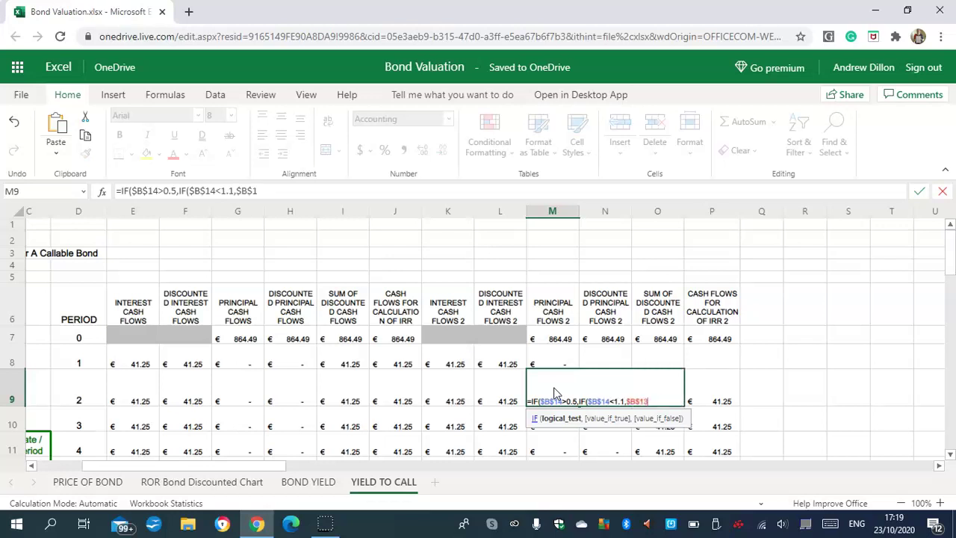
pyautogui.write('3,0))')
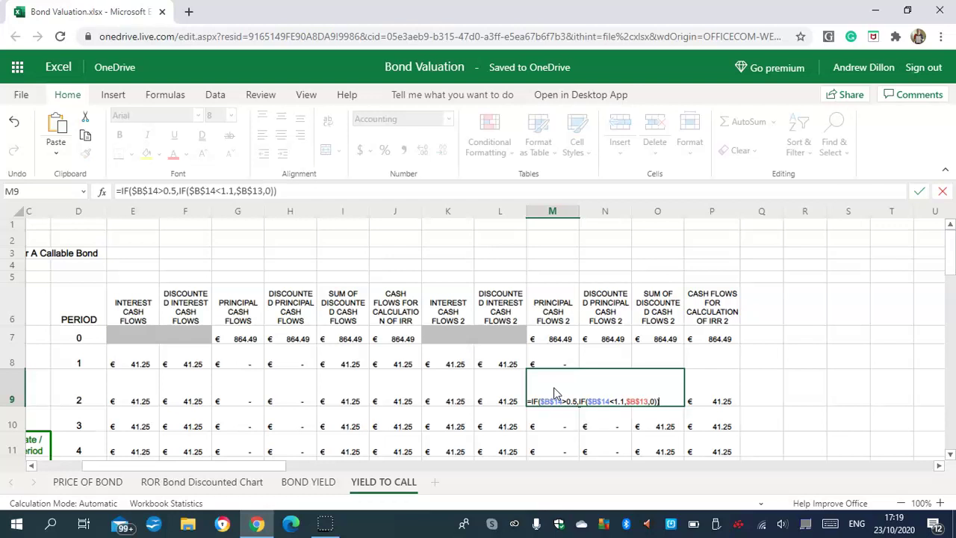
pyautogui.press('Return')
pyautogui.click(556, 405)
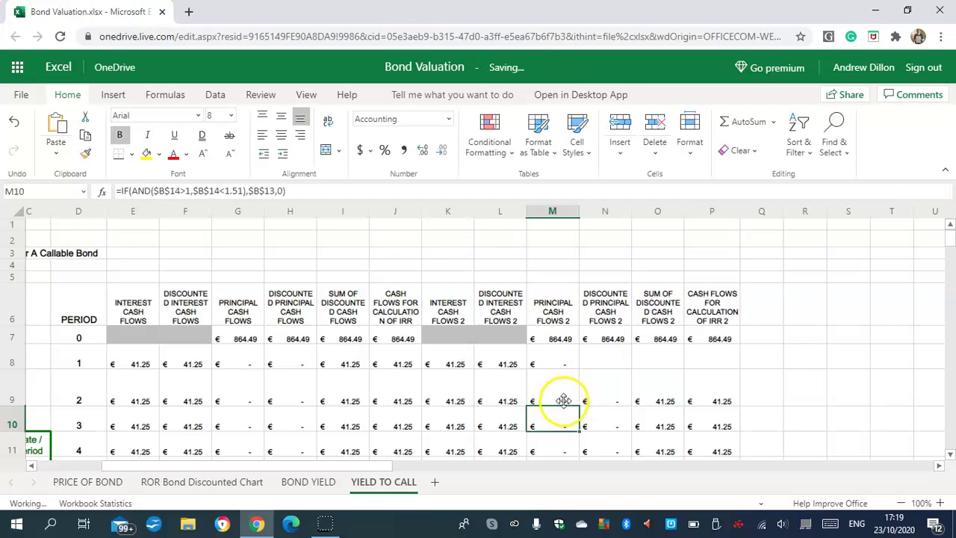
# - Enter =($M8)*(1/((1+$C$12)^1)) in N8 as the discounted period-1 principal
pyautogui.click(566, 395)
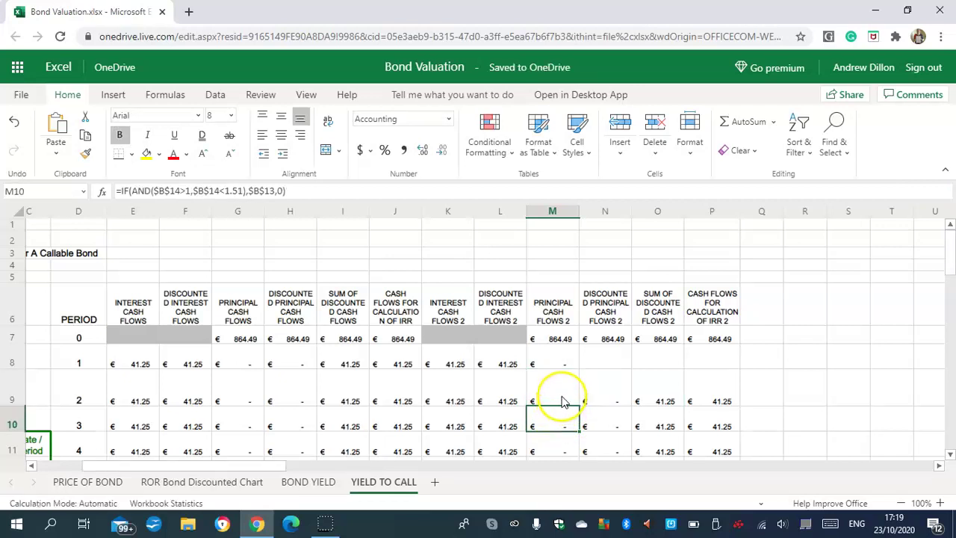
pyautogui.click(614, 360)
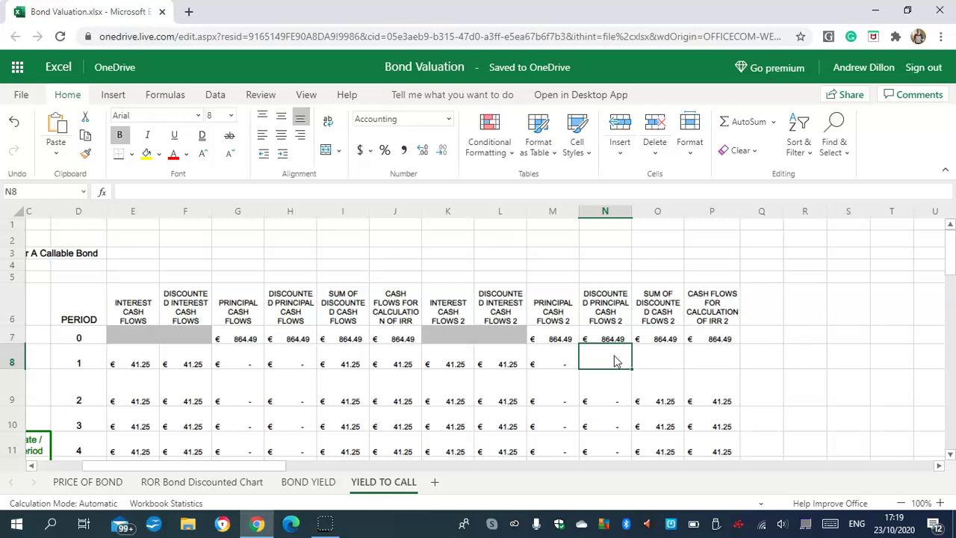
pyautogui.write('=')
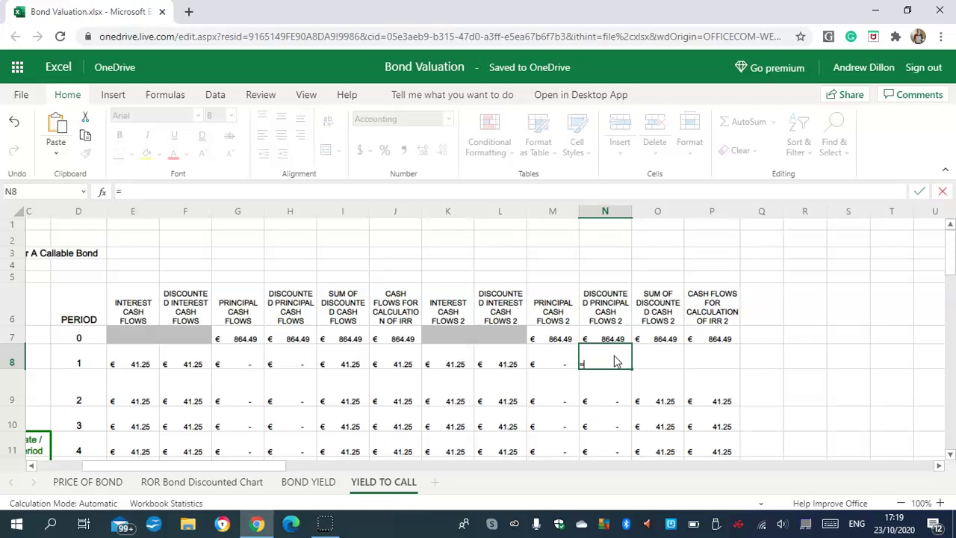
pyautogui.write('($M8')
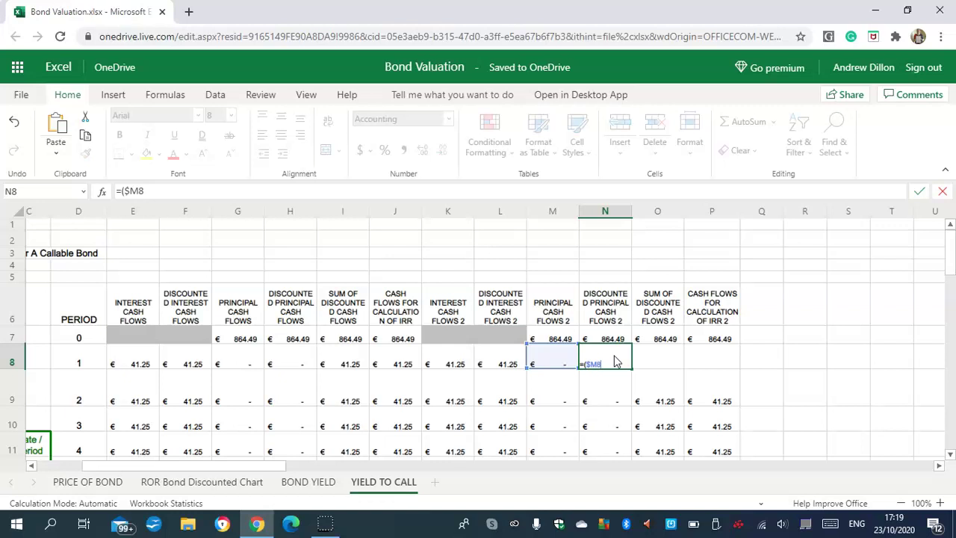
pyautogui.write(')*(1/((')
pyautogui.write('1+$C$')
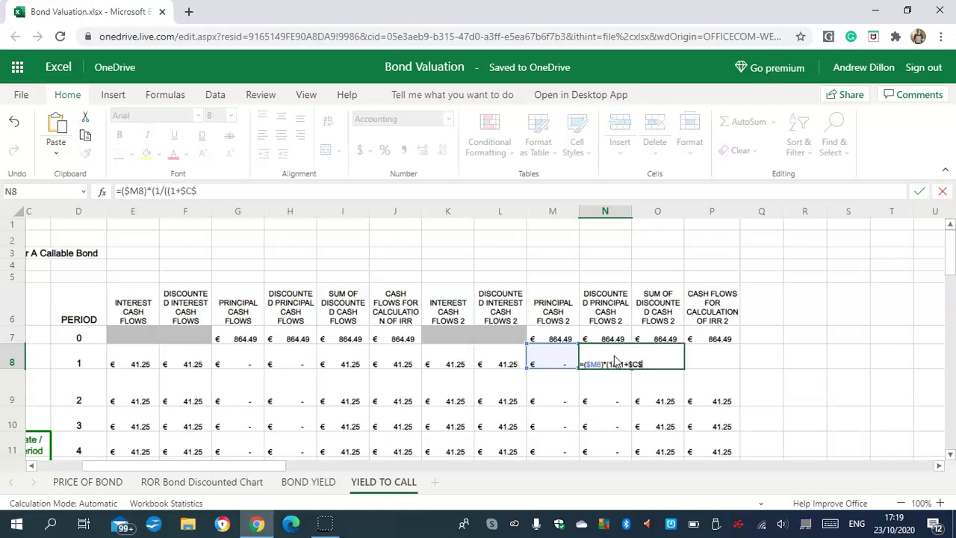
pyautogui.write('12)')
pyautogui.write('^1)')
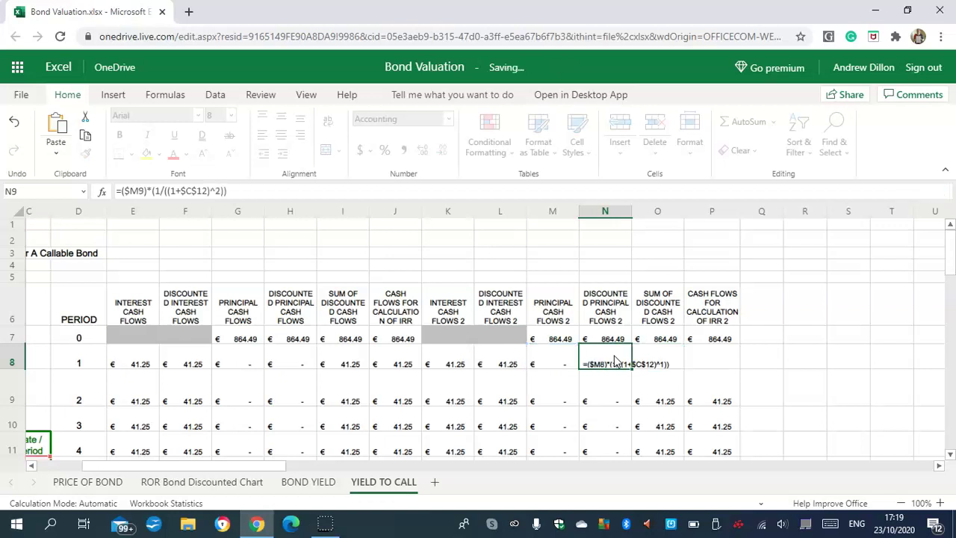
pyautogui.press('Return')
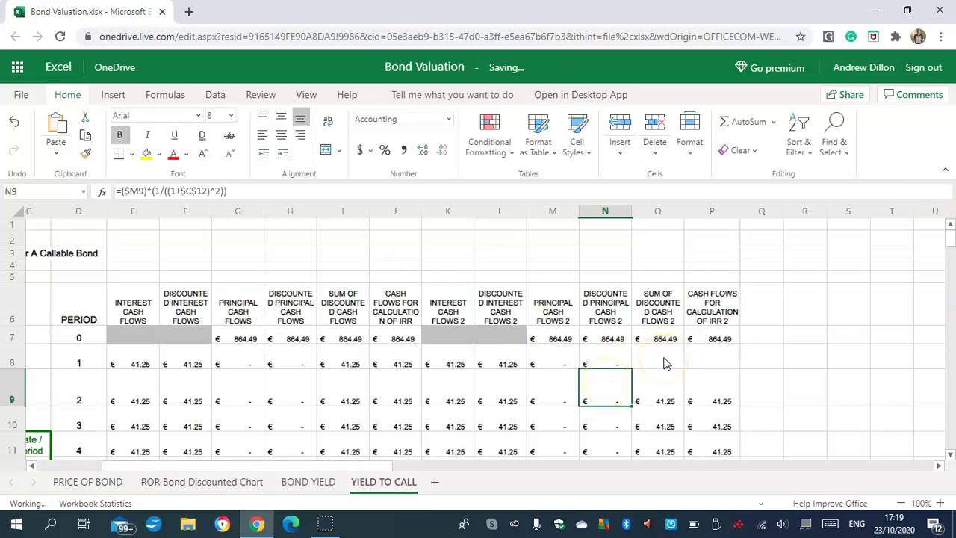
# - Enter =$L8+$N8 in O8, summing the discounted cash flows to € 41.25
pyautogui.click(667, 364)
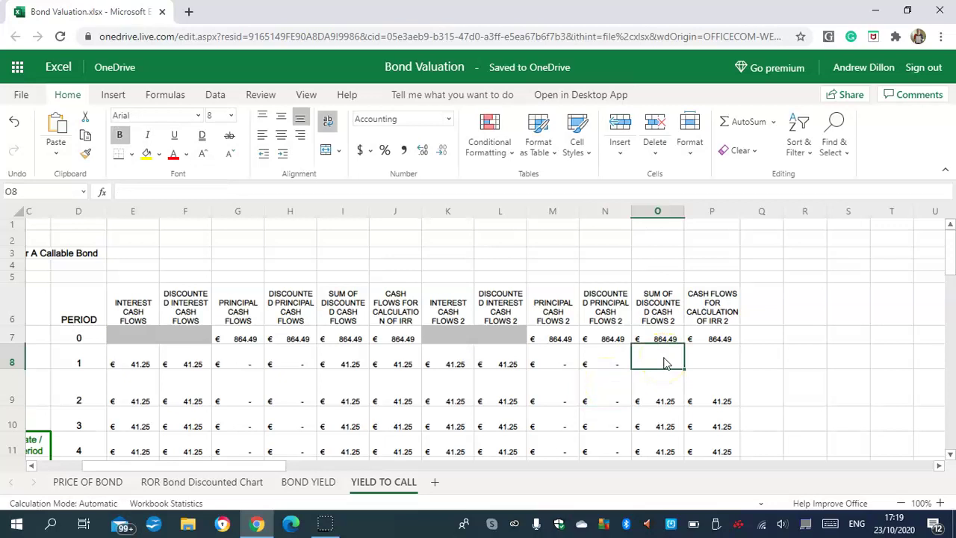
pyautogui.write('=$L8')
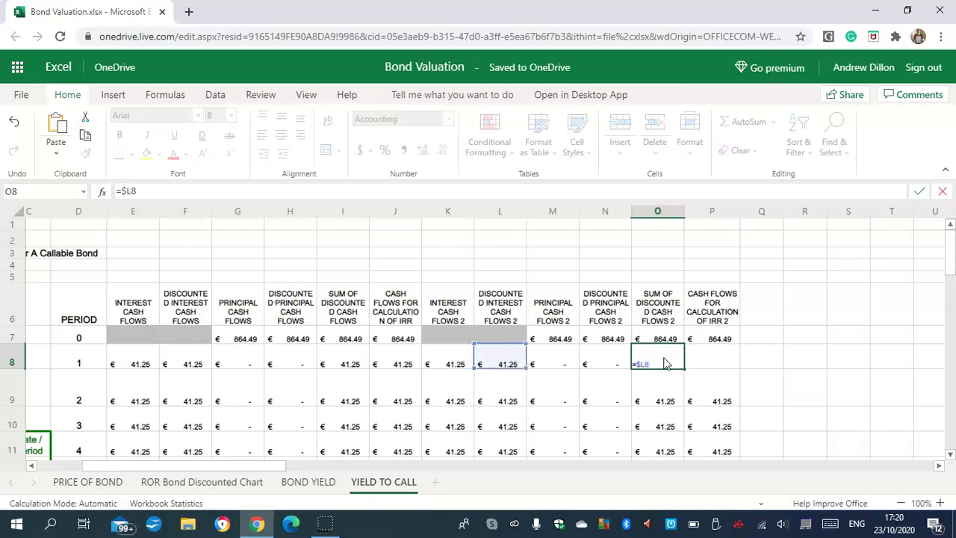
pyautogui.write('+')
pyautogui.write('$N8')
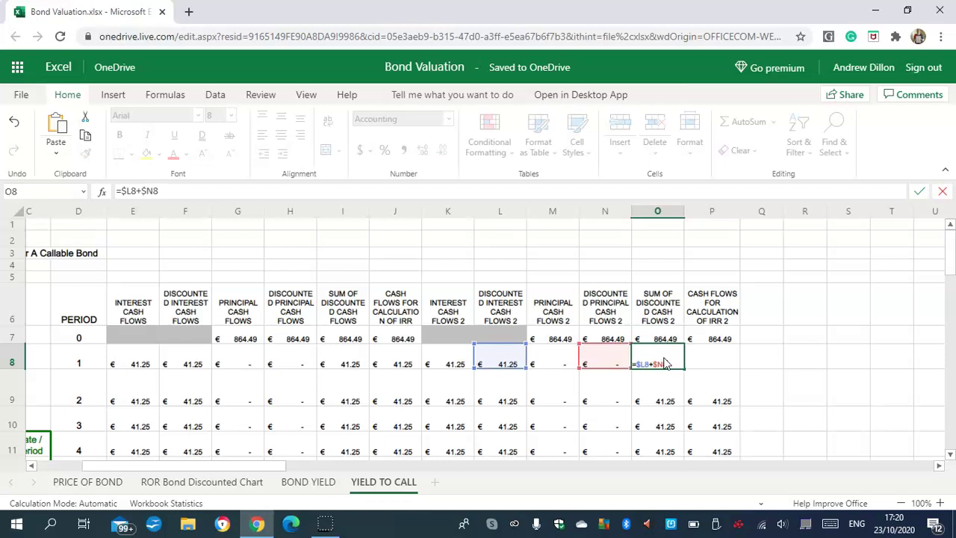
pyautogui.press('Return')
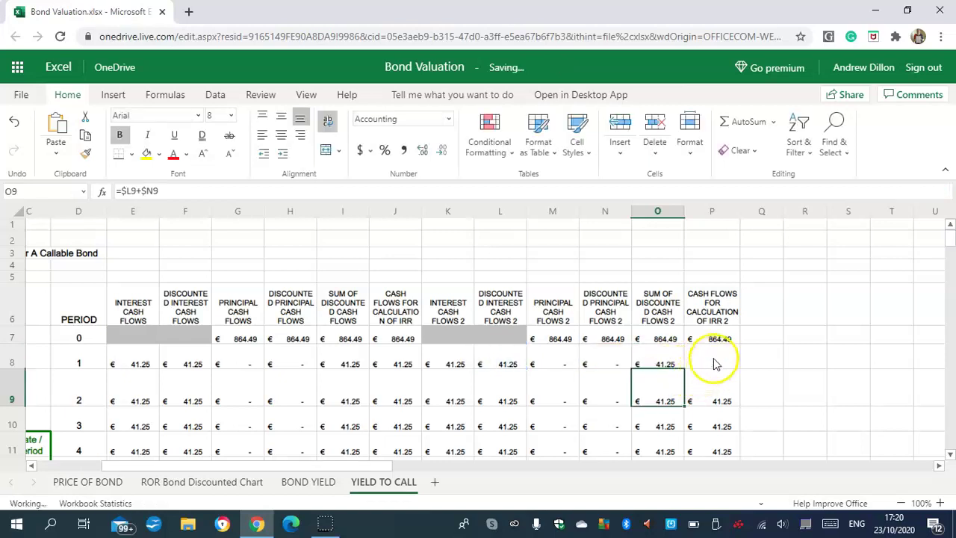
# - Enter =$K8+$M8 in P8, correcting the wrong K reference, showing € 41.25
pyautogui.click(715, 364)
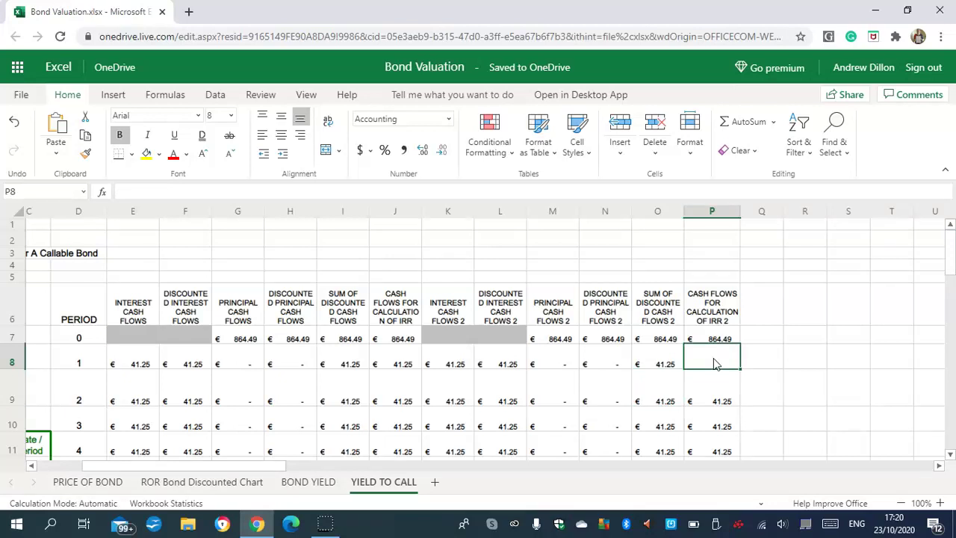
pyautogui.write('=$K8')
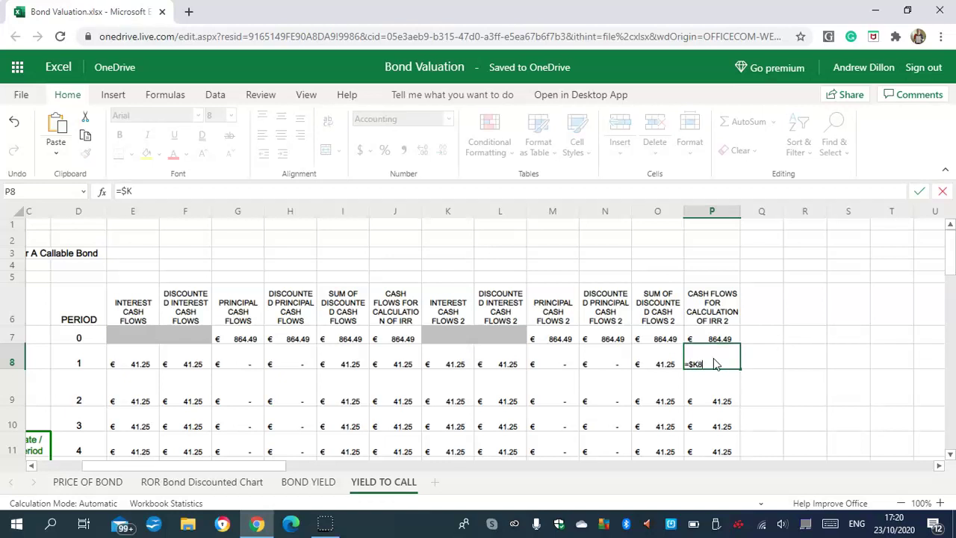
pyautogui.write('+')
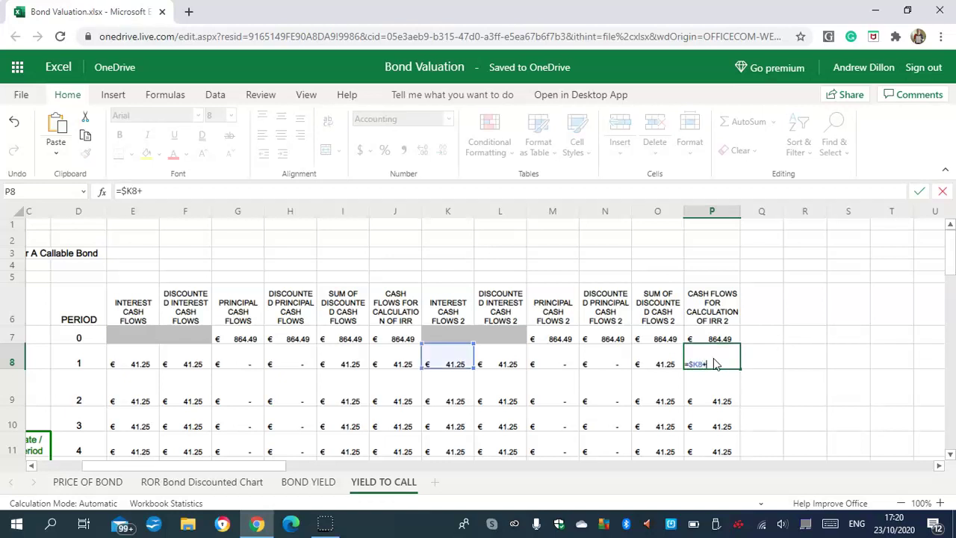
pyautogui.write('$K8')
pyautogui.press('BackSpace')
pyautogui.press('BackSpace')
pyautogui.write('M8')
pyautogui.press('Return')
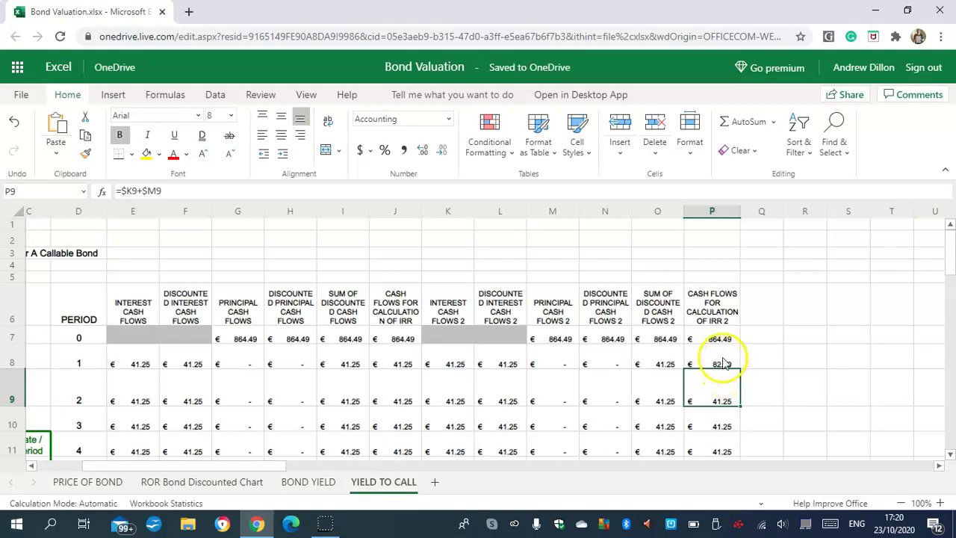
pyautogui.click(721, 362)
pyautogui.click(153, 192)
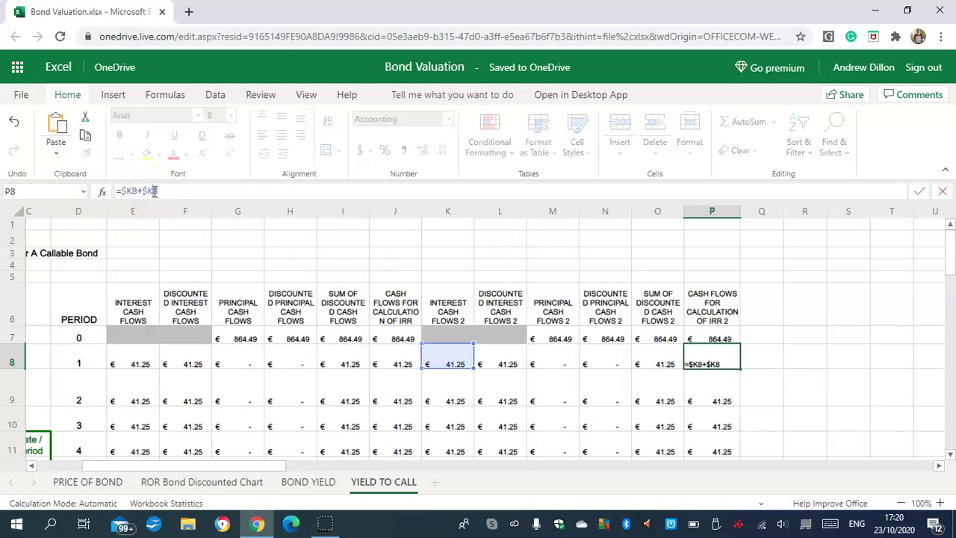
pyautogui.press('BackSpace')
pyautogui.write('M')
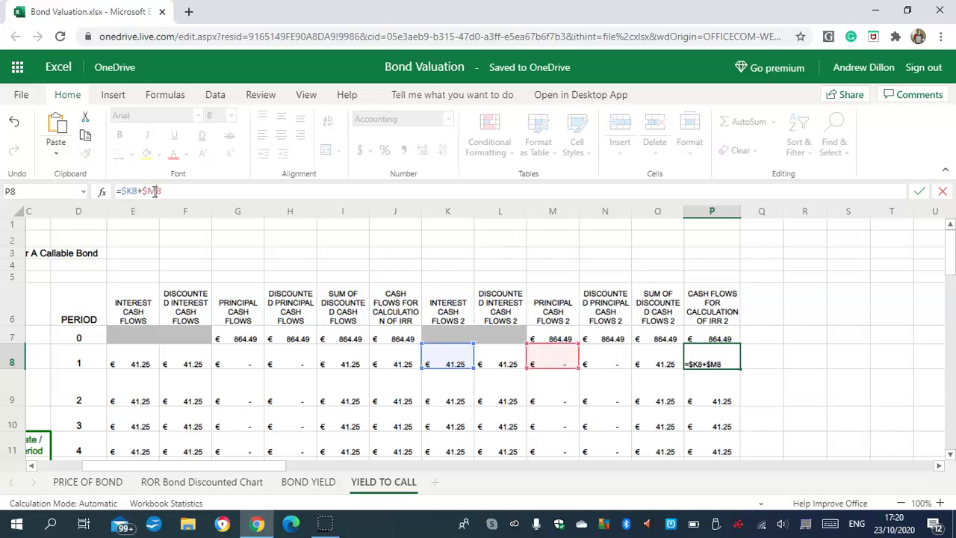
pyautogui.press('Return')
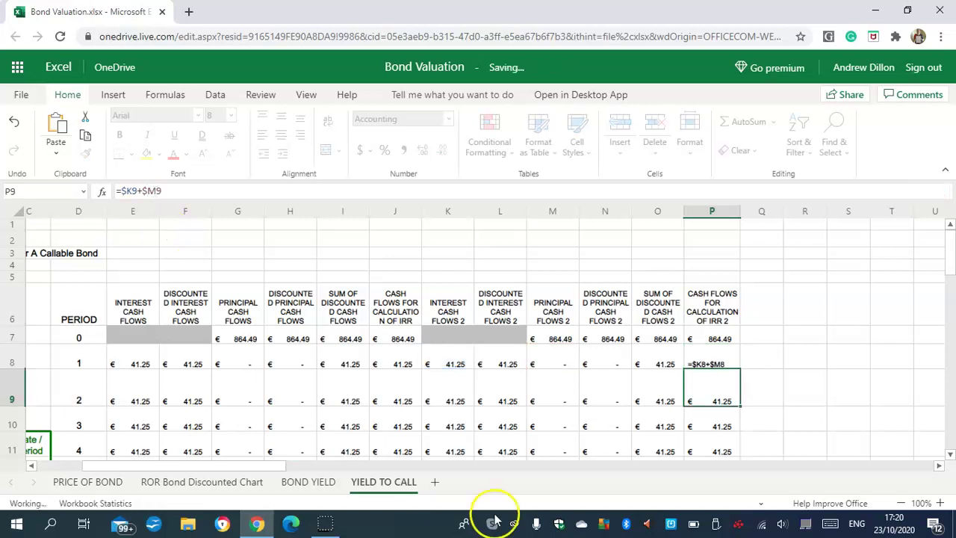
pyautogui.click(721, 365)
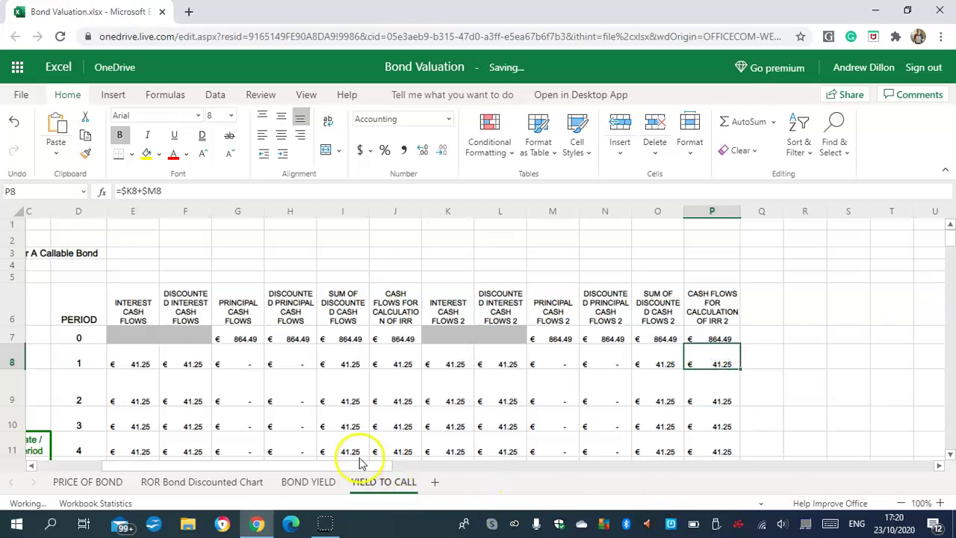
# - Enter =$B$9/2 in C12, giving a 4.13% rate per period
pyautogui.moveTo(208, 463); pyautogui.dragTo(299, 425)
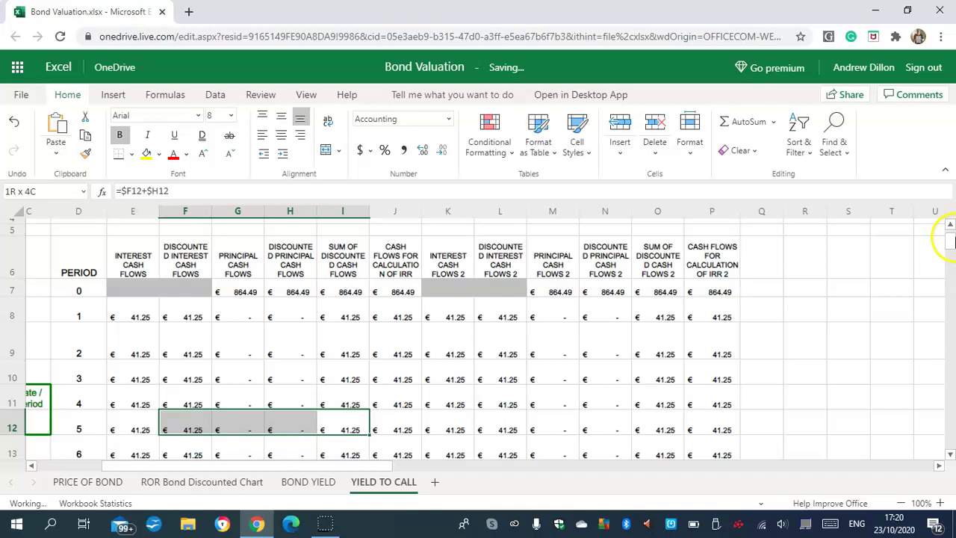
pyautogui.click(77, 467)
pyautogui.click(239, 336)
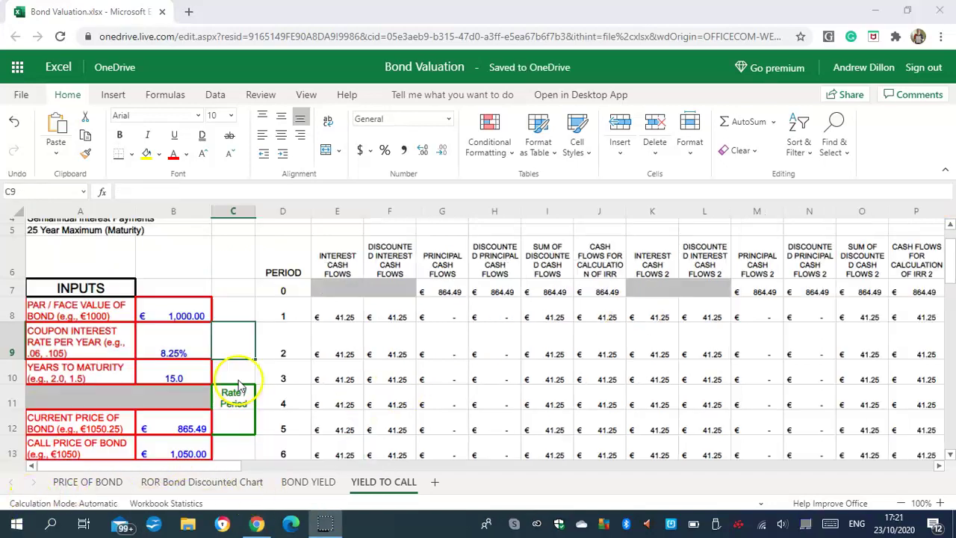
pyautogui.click(239, 427)
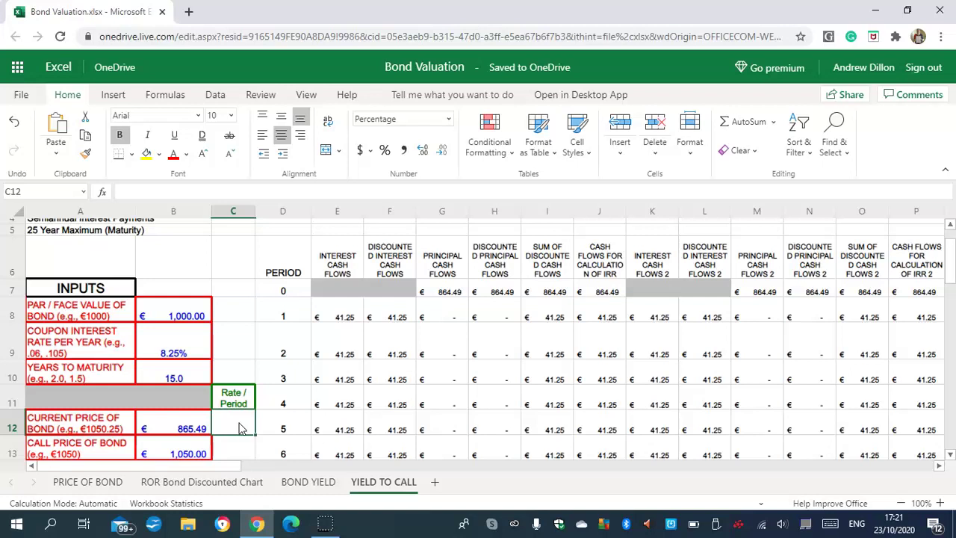
pyautogui.write('=')
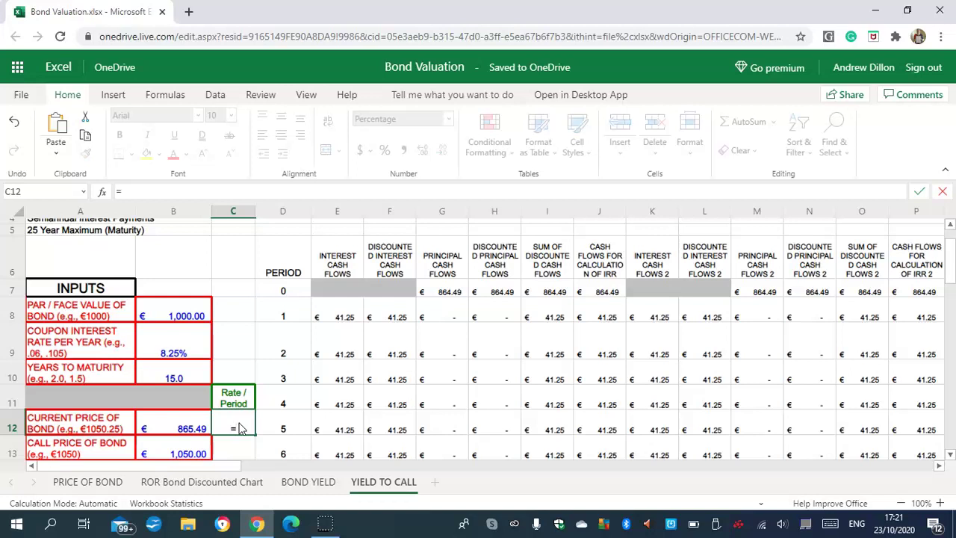
pyautogui.write('$B$9/2')
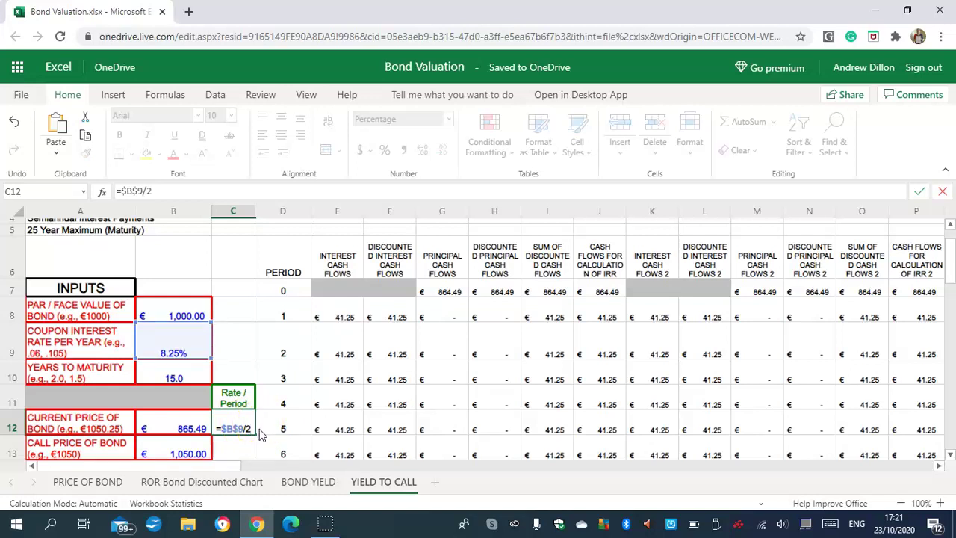
pyautogui.press('Return')
pyautogui.click(241, 437)
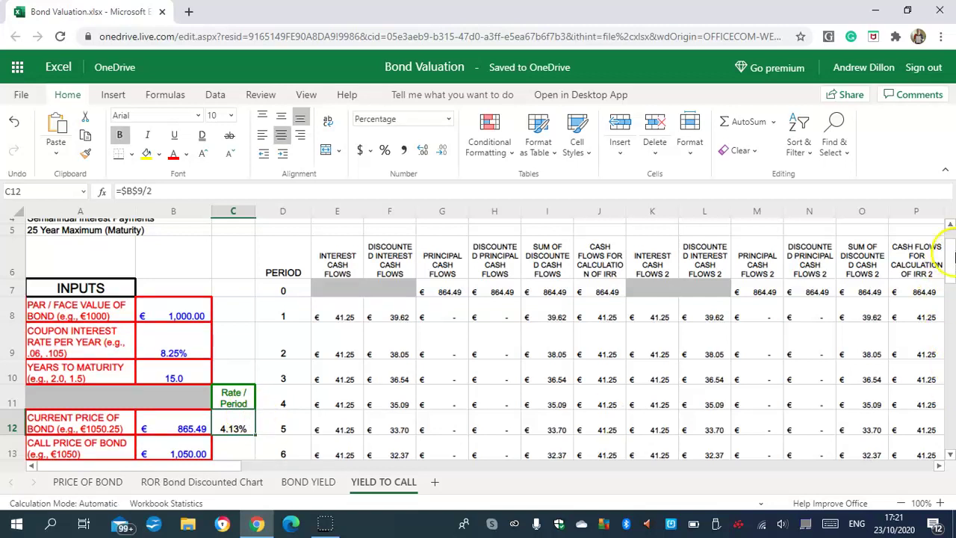
pyautogui.moveTo(952, 258); pyautogui.dragTo(951, 282)
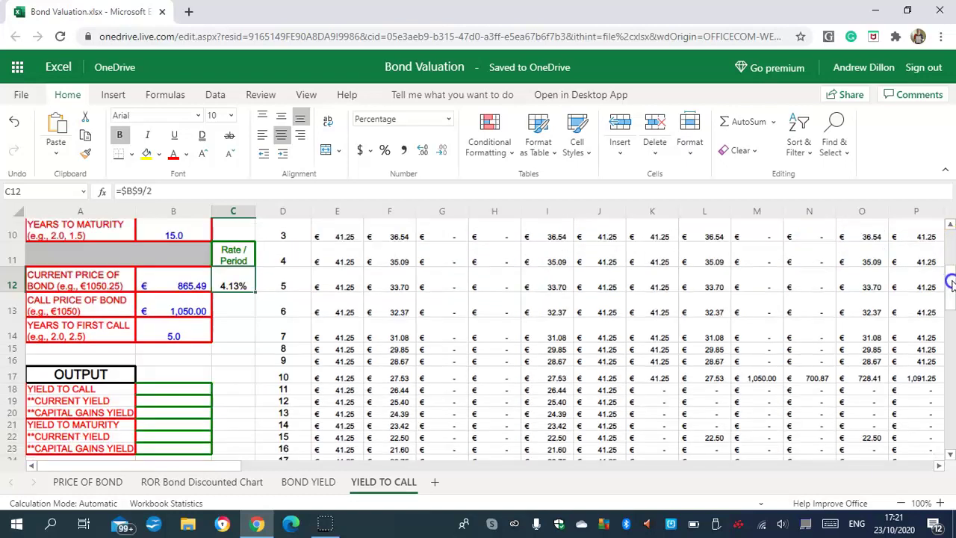
# - Set B18 yield to call to =$P$59 and B19 current yield to =$B$9*$B$8/$B$12
pyautogui.click(161, 383)
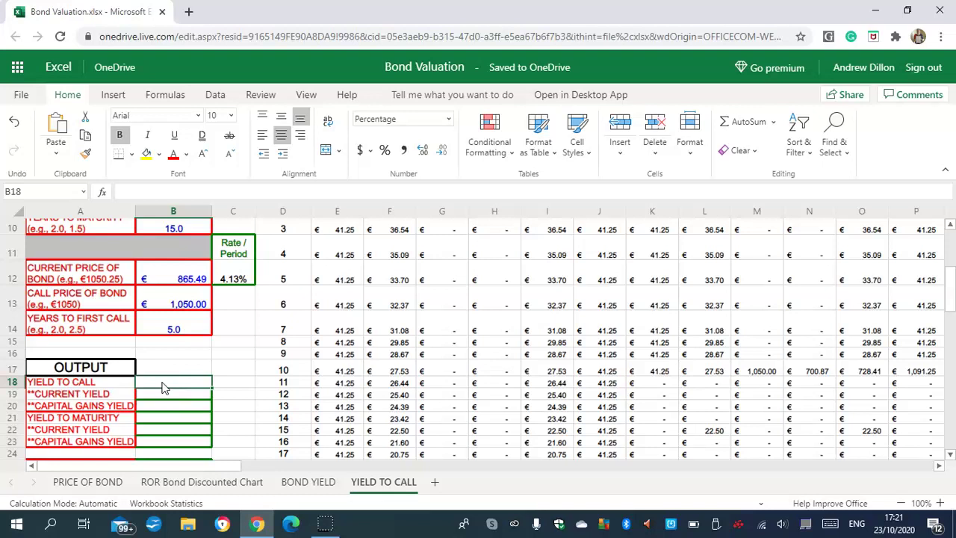
pyautogui.write('=')
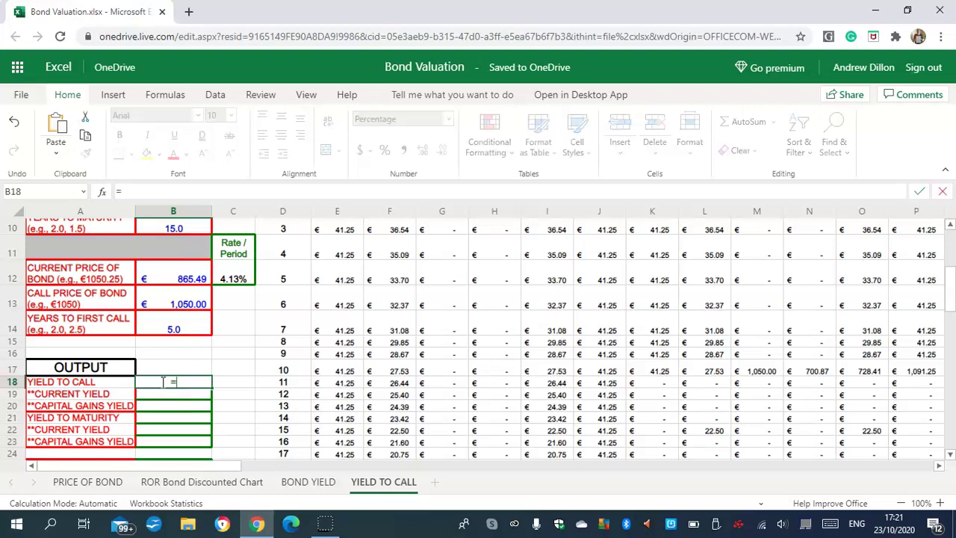
pyautogui.write('$')
pyautogui.write('P')
pyautogui.write('$59')
pyautogui.press('Return')
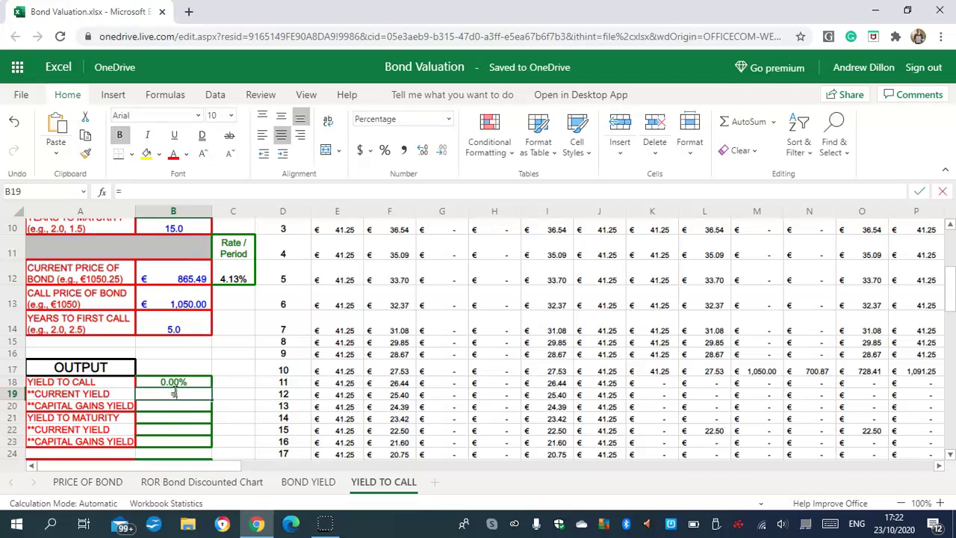
pyautogui.write('=')
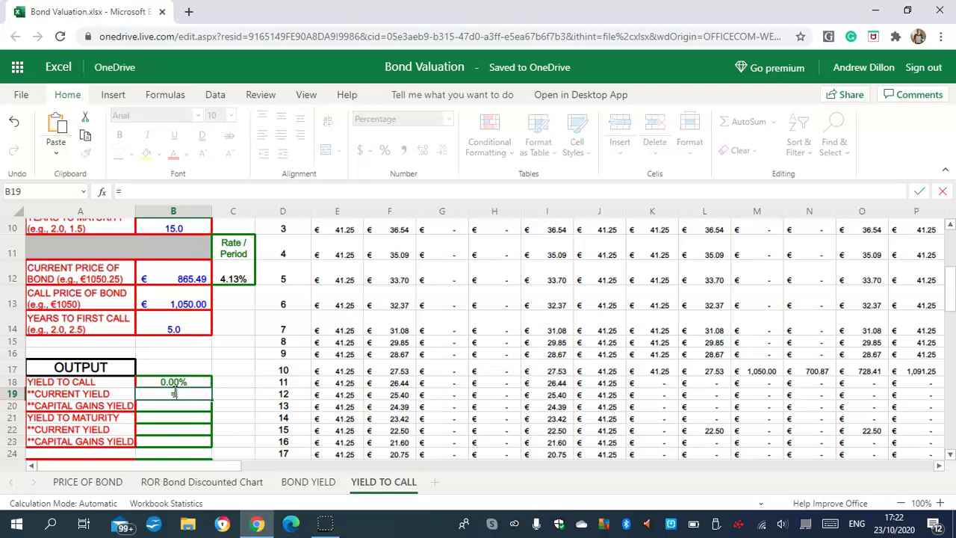
pyautogui.write('$B$9')
pyautogui.write('*$B$8/')
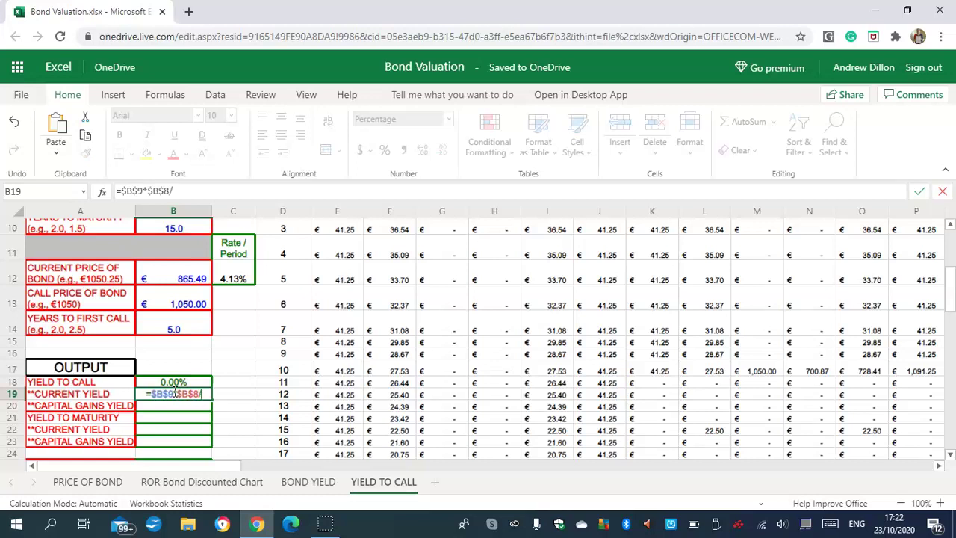
pyautogui.write('$')
pyautogui.write('B$12')
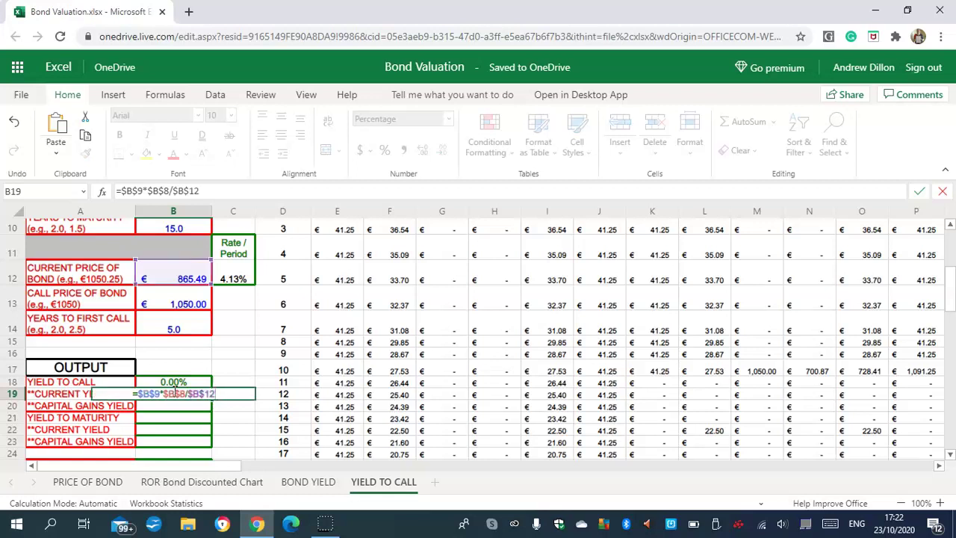
pyautogui.press('Return')
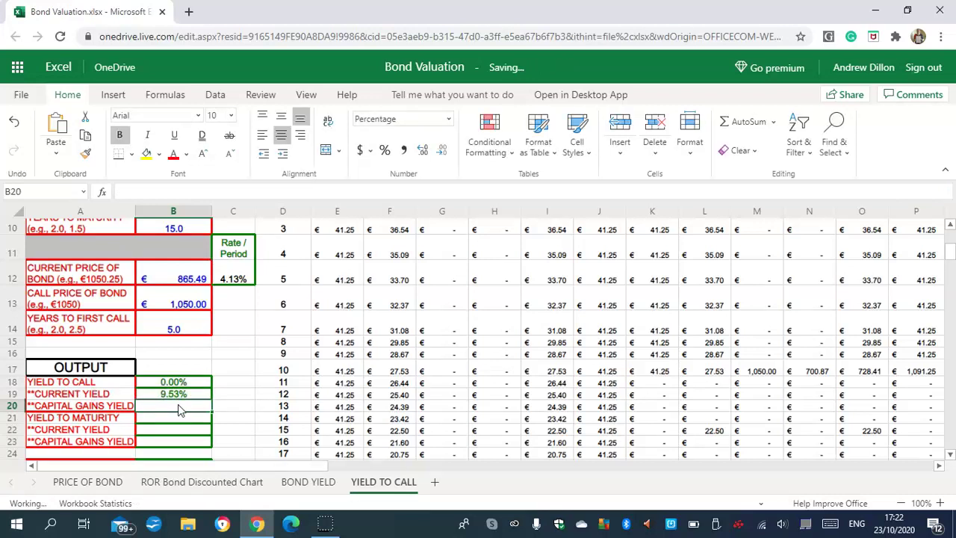
# - Enter =$B$18-$B$19 in B20 for the capital gains yield
pyautogui.write('=$B$18-$B$19')
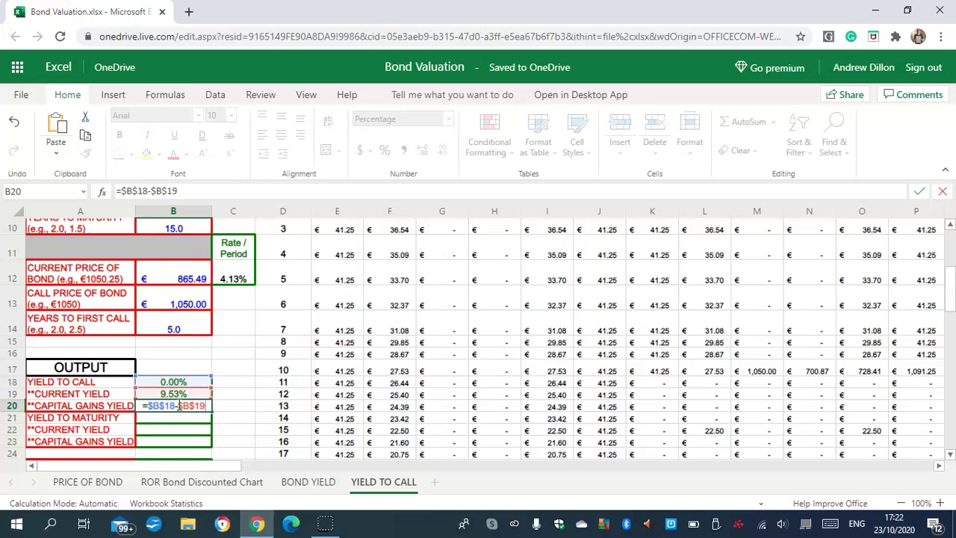
pyautogui.press('Return')
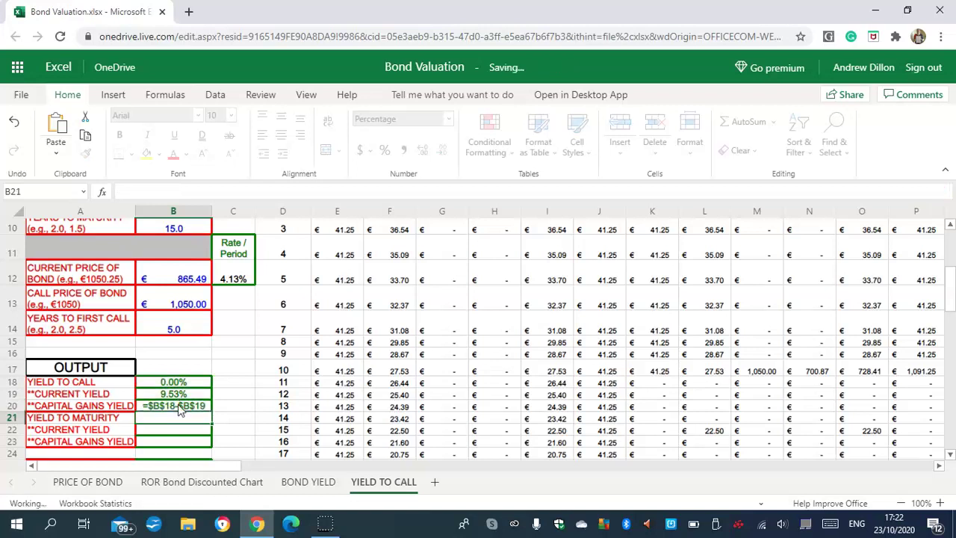